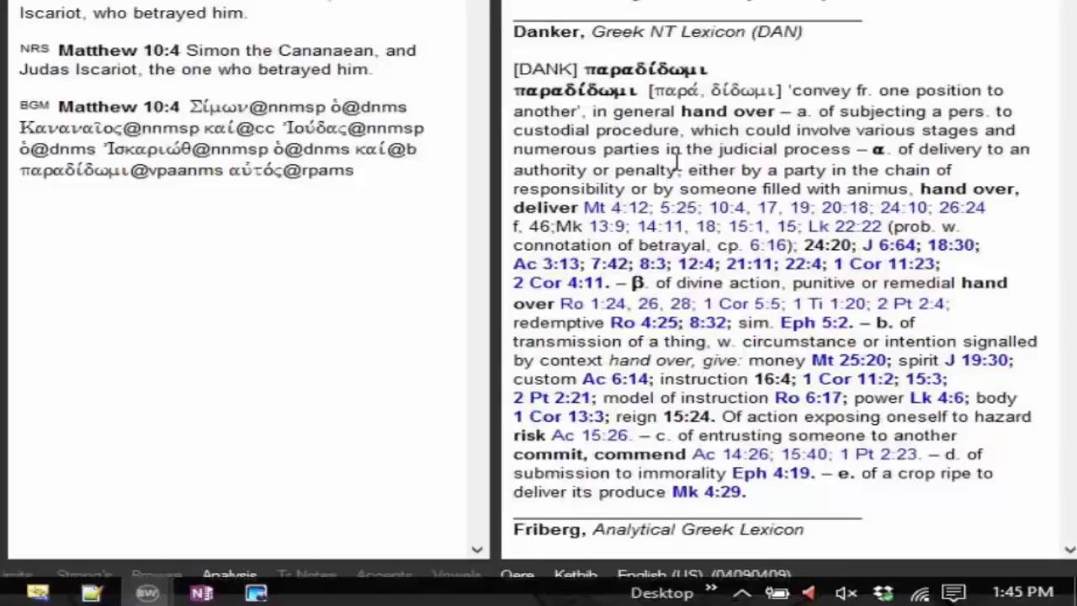
Step: Set the Analysis Window's Scripture reference popups to Show Multiple On Click
{"action": "mouse_move", "coordinate": [639, 212]}
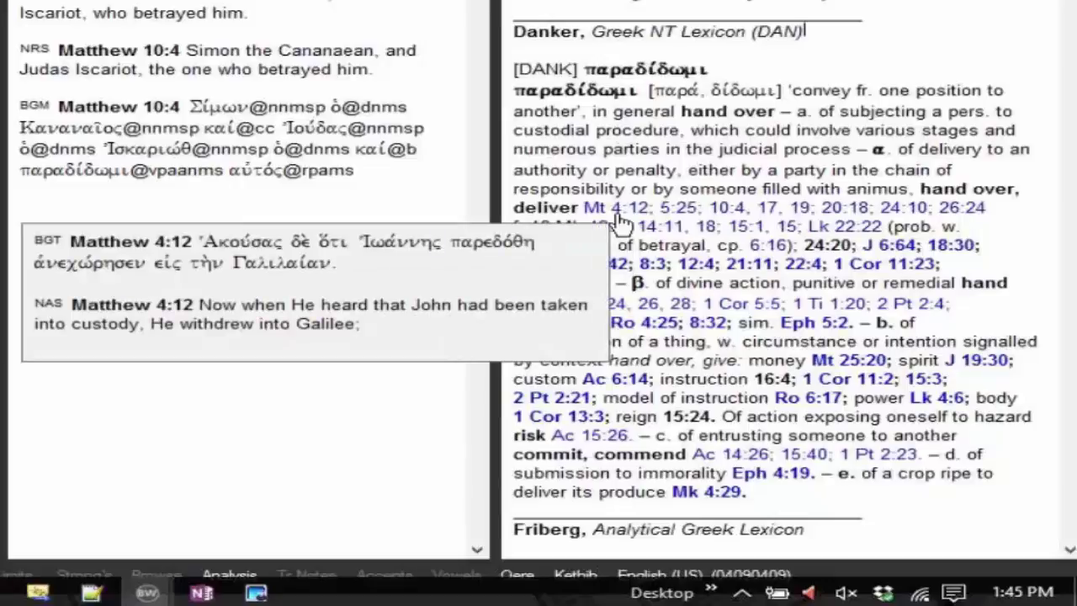
{"action": "mouse_move", "coordinate": [703, 217]}
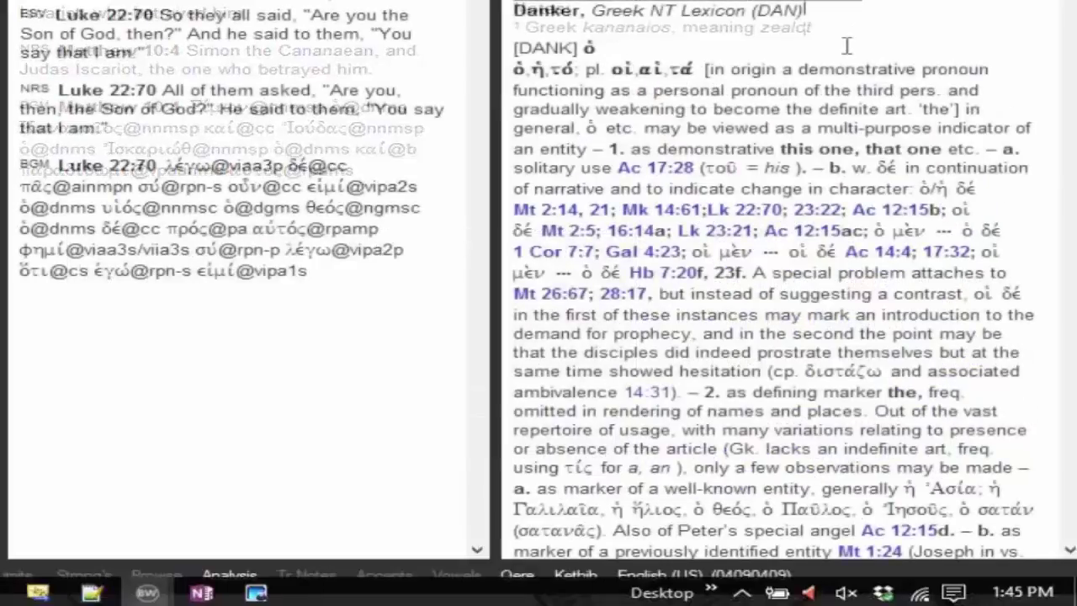
{"action": "right_click", "coordinate": [847, 46]}
{"action": "mouse_move", "coordinate": [829, 328]}
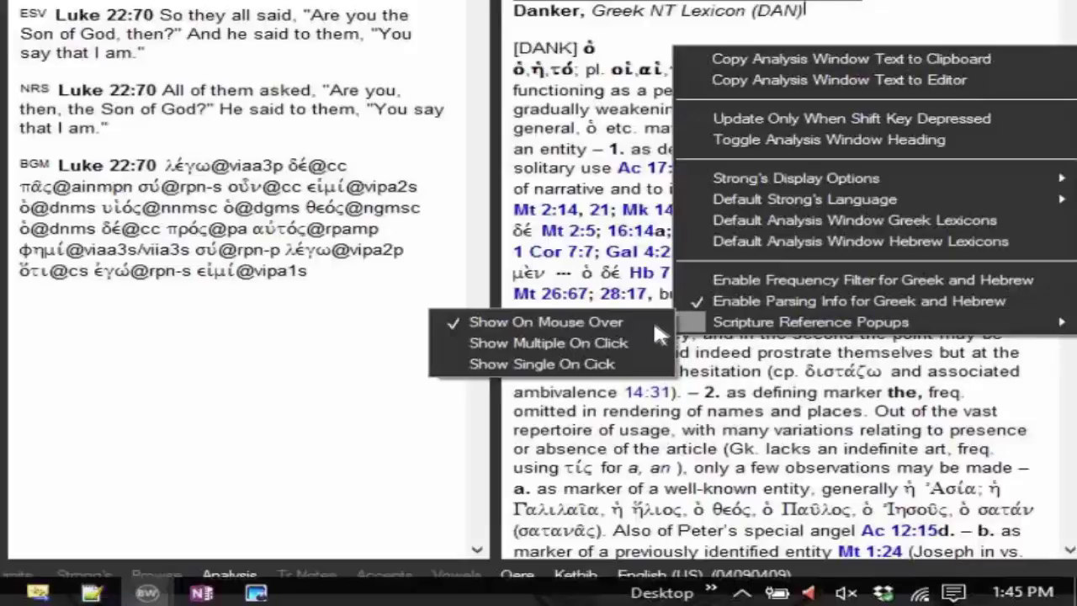
{"action": "left_click", "coordinate": [610, 345]}
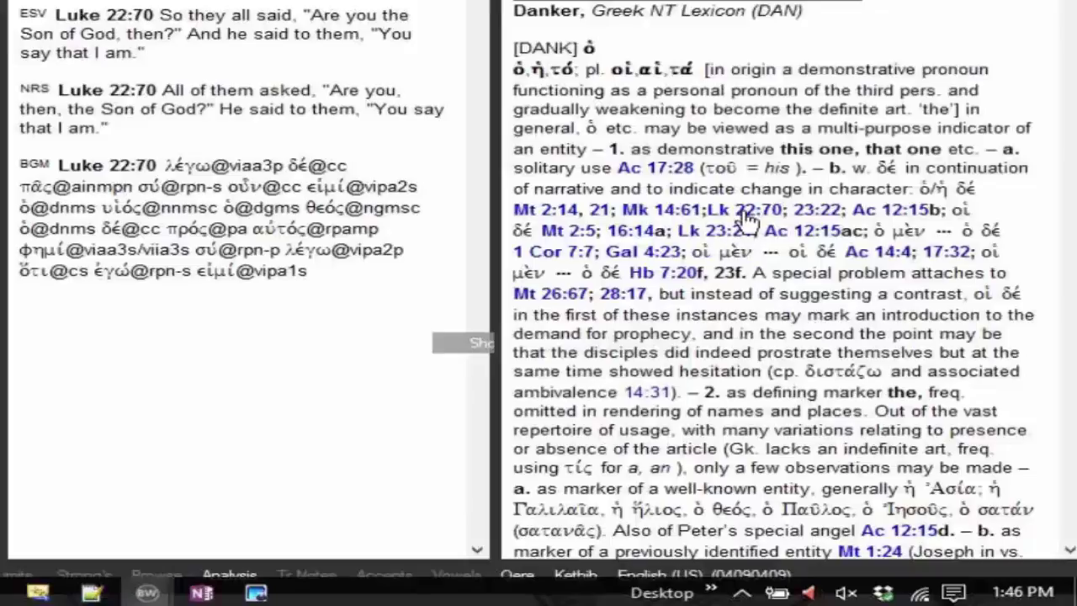
Step: Open the Luke 22:70, Luke 23:22 and 1 Corinthians 1:10 reference popups, moving the first two aside over the Browse Window
{"action": "left_click", "coordinate": [748, 219]}
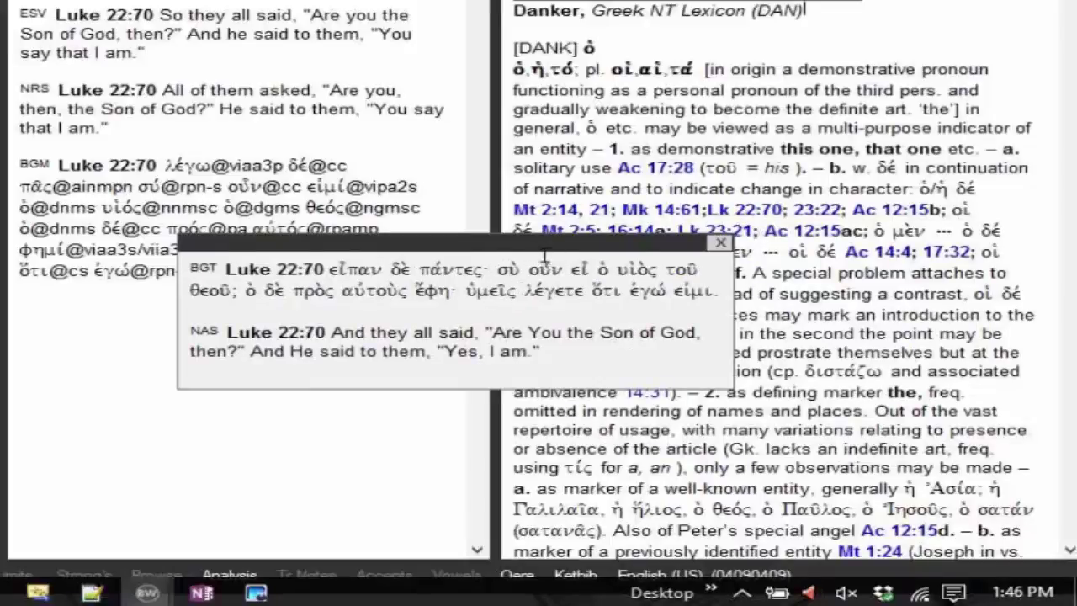
{"action": "left_click_drag", "start_coordinate": [543, 251], "coordinate": [88, 347]}
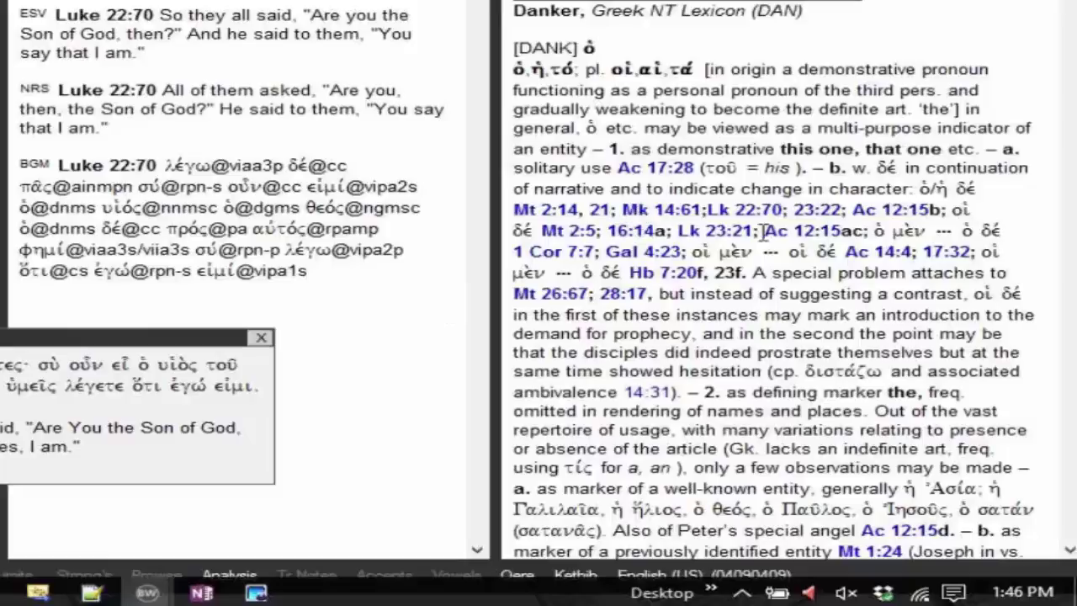
{"action": "mouse_move", "coordinate": [810, 212]}
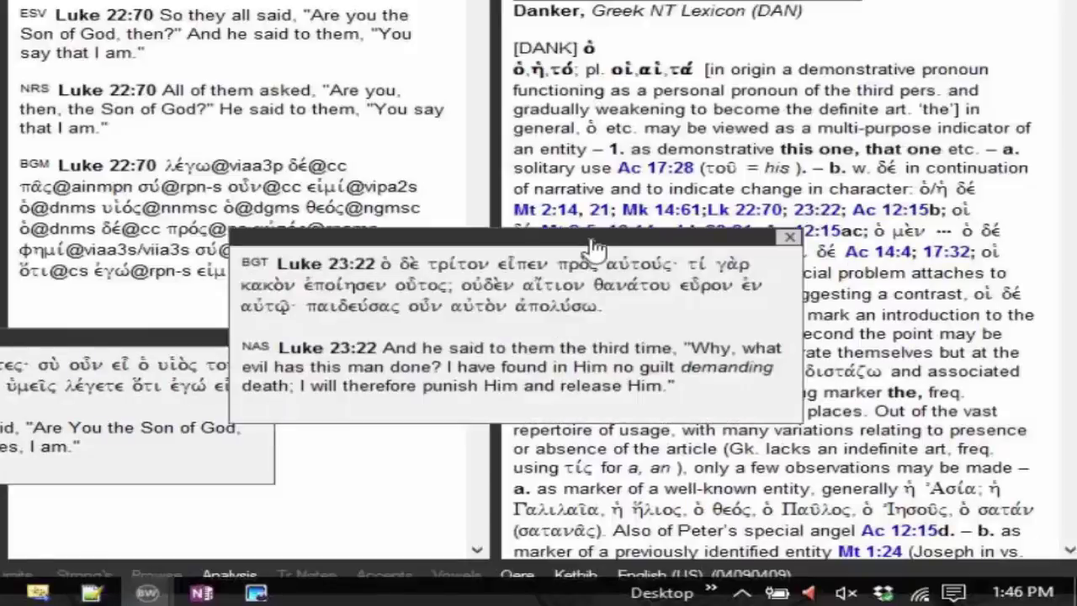
{"action": "left_click_drag", "start_coordinate": [594, 246], "coordinate": [71, 150]}
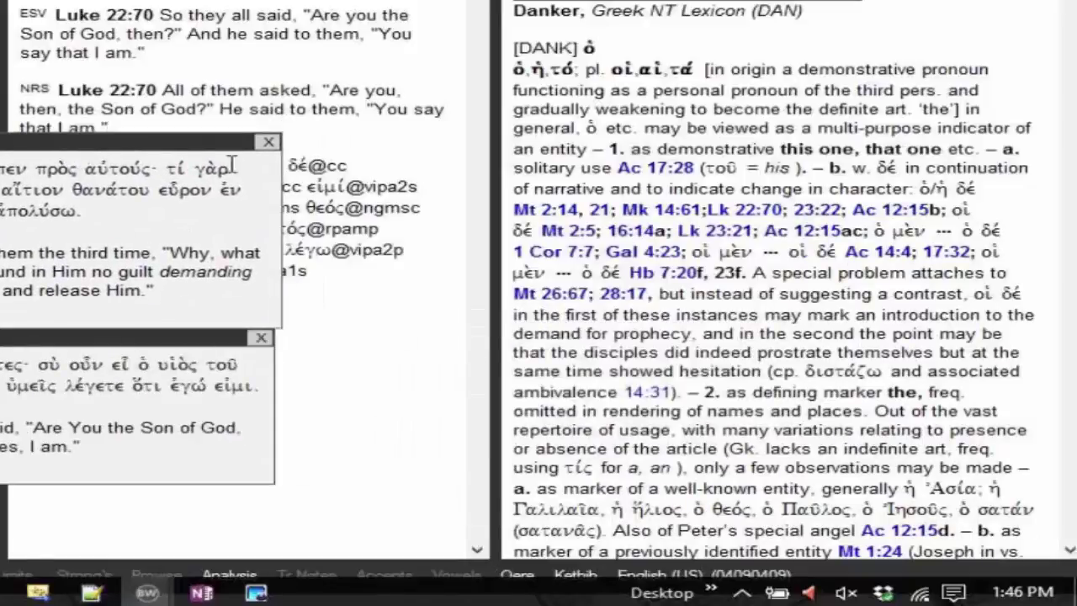
{"action": "mouse_move", "coordinate": [842, 225]}
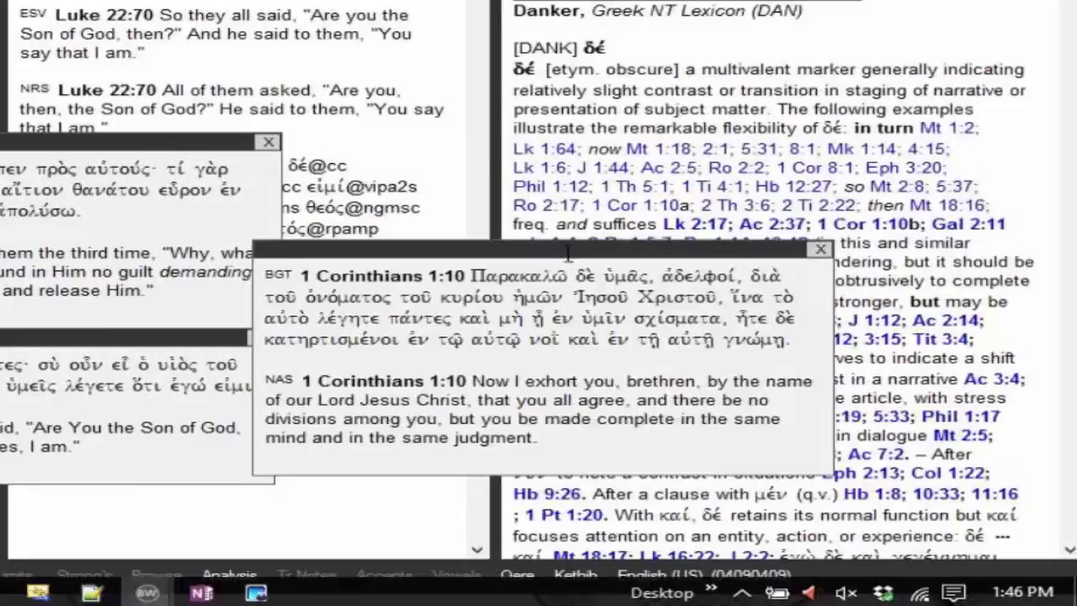
Step: Close all three open Scripture reference popups
{"action": "left_click", "coordinate": [821, 250]}
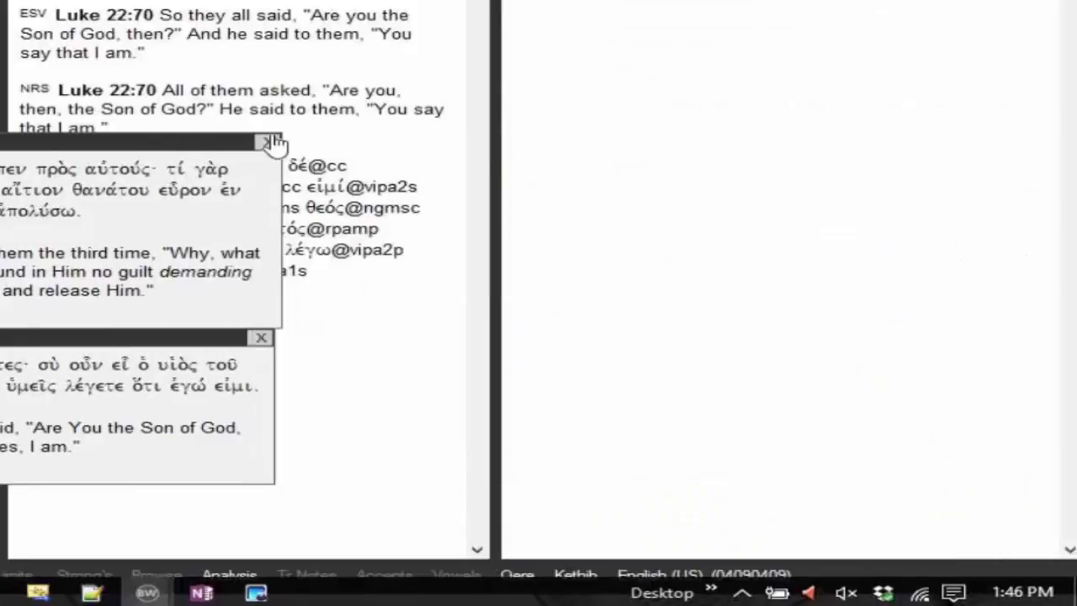
{"action": "left_click", "coordinate": [268, 142]}
{"action": "left_click", "coordinate": [261, 338]}
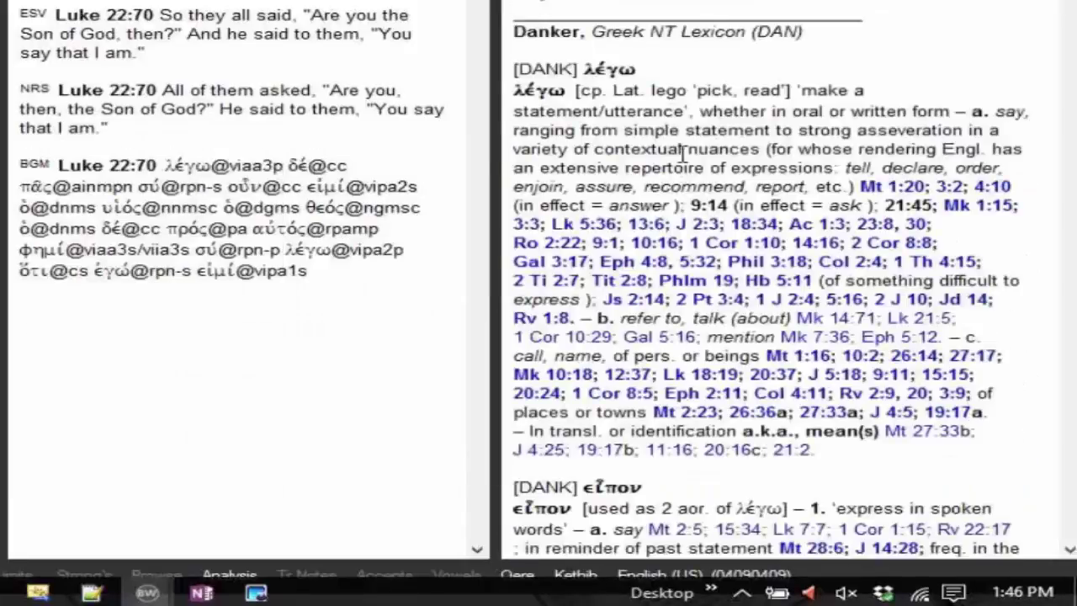
Step: Set the Scripture reference popups to show a single popup on click
{"action": "right_click", "coordinate": [675, 153]}
{"action": "mouse_move", "coordinate": [841, 429]}
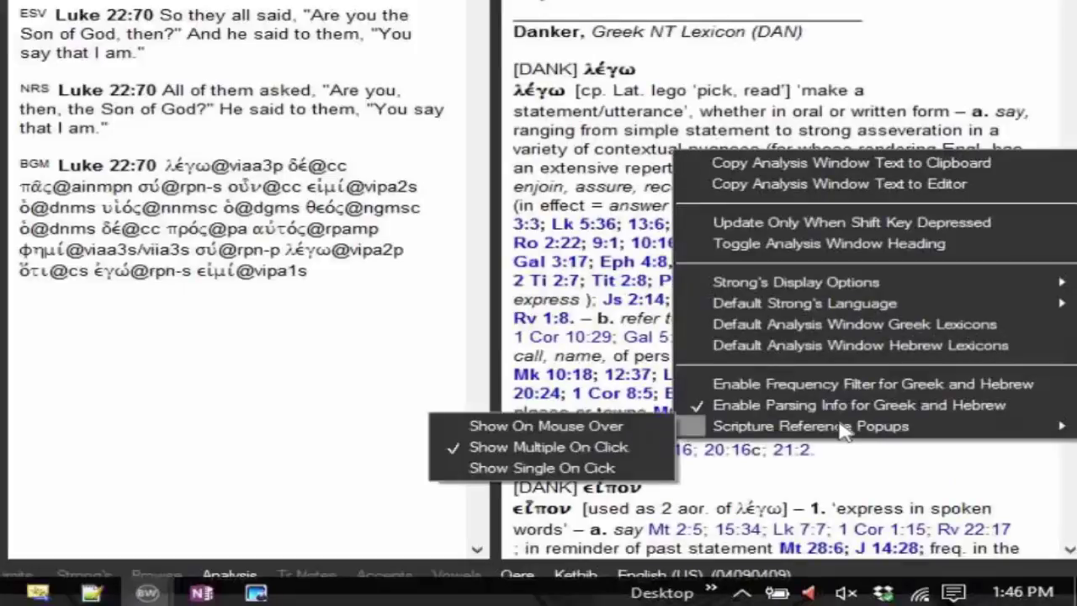
{"action": "left_click", "coordinate": [624, 469]}
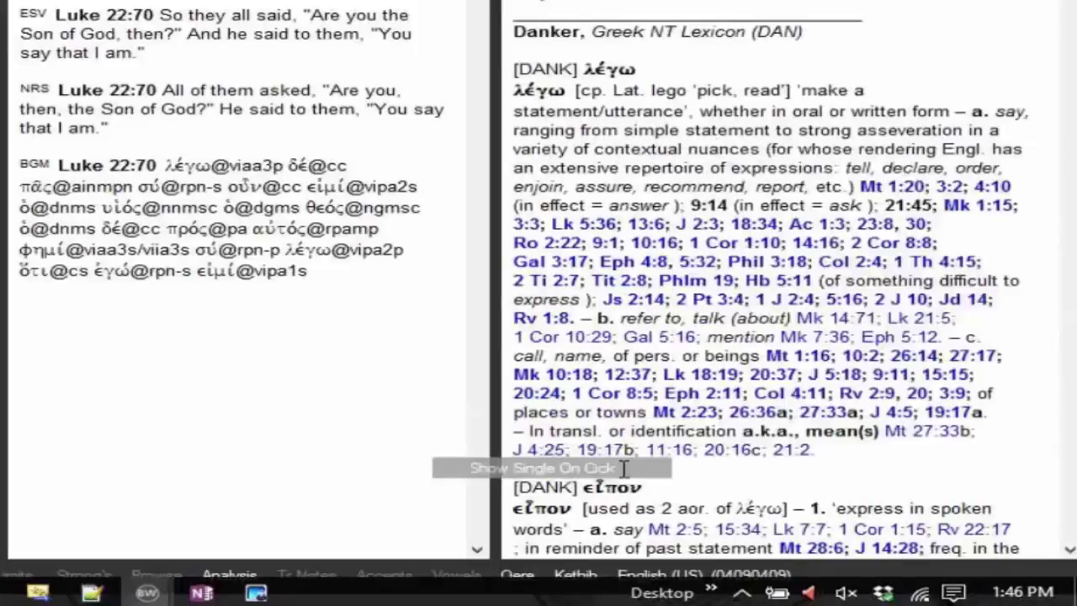
Step: View the John 18:34, Romans 10:16, Philippians 3:18 and 1 Thessalonians 4:15 references one after another, and close the last popup
{"action": "left_click", "coordinate": [755, 224]}
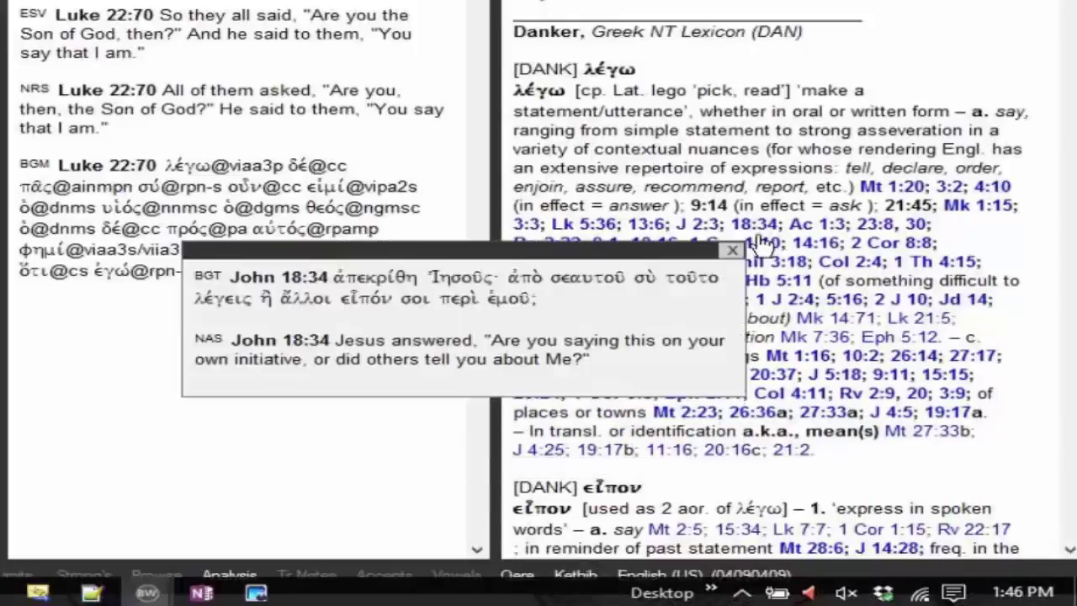
{"action": "left_click_drag", "start_coordinate": [654, 255], "coordinate": [356, 247]}
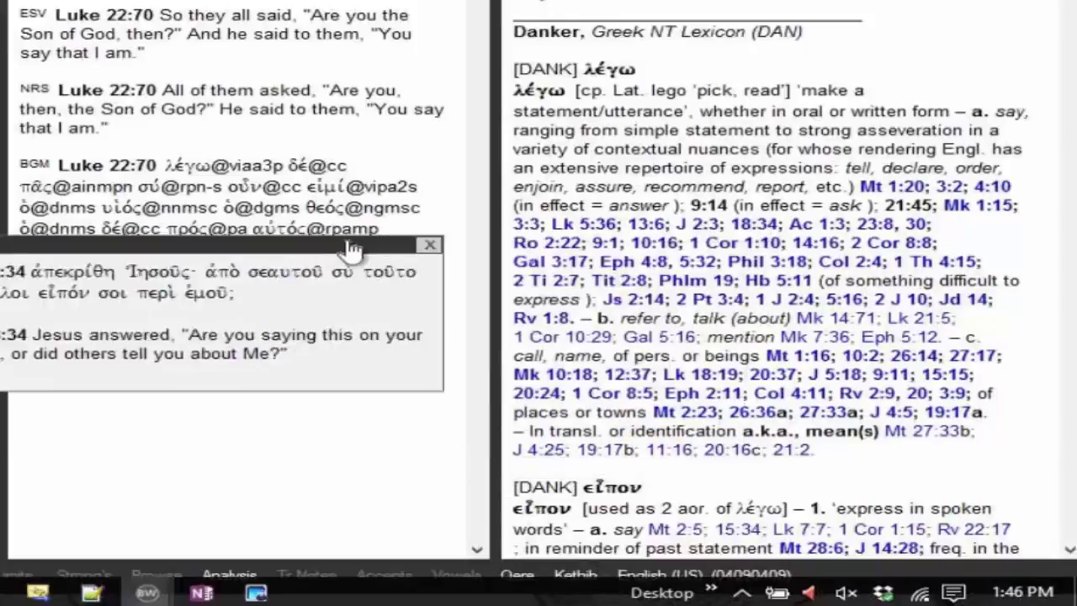
{"action": "left_click", "coordinate": [654, 243]}
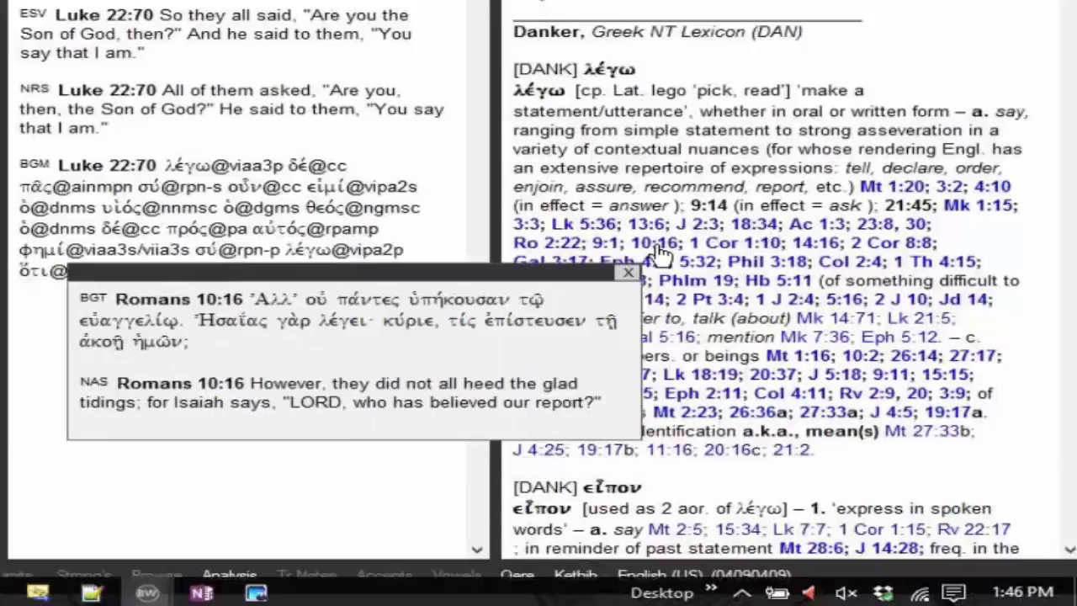
{"action": "left_click", "coordinate": [744, 264]}
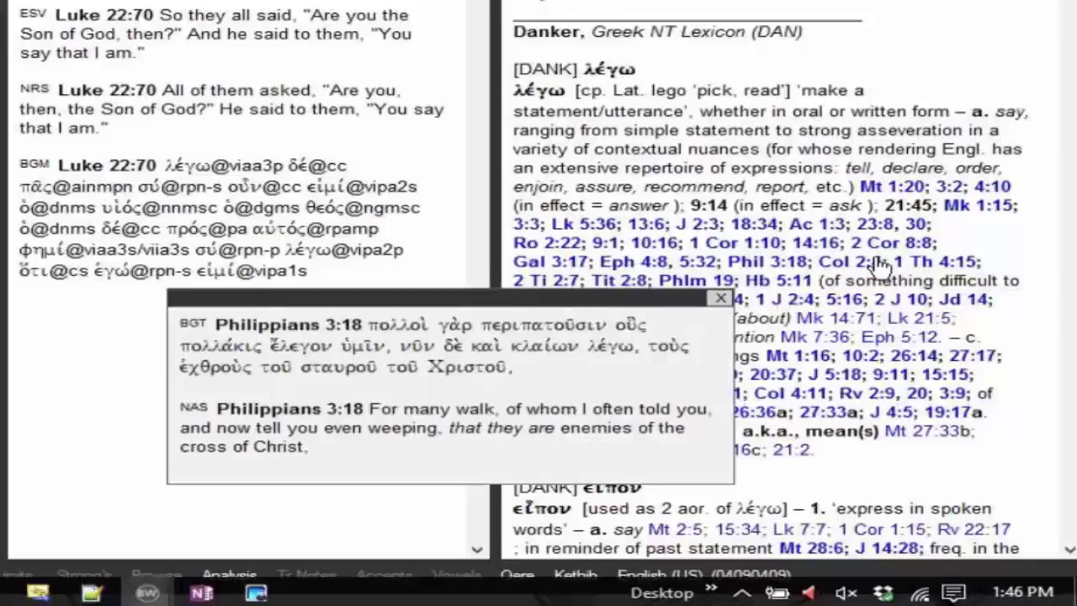
{"action": "left_click", "coordinate": [943, 268]}
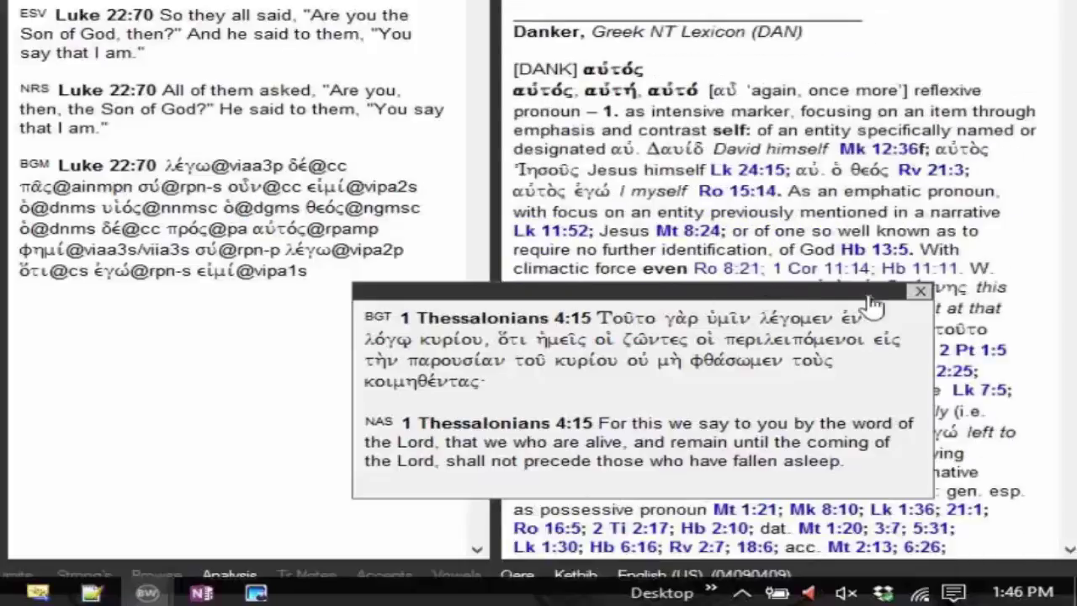
{"action": "left_click", "coordinate": [920, 292]}
Step: Set the Scripture reference popups to Show On Mouse Over
{"action": "right_click", "coordinate": [780, 78]}
{"action": "mouse_move", "coordinate": [740, 356]}
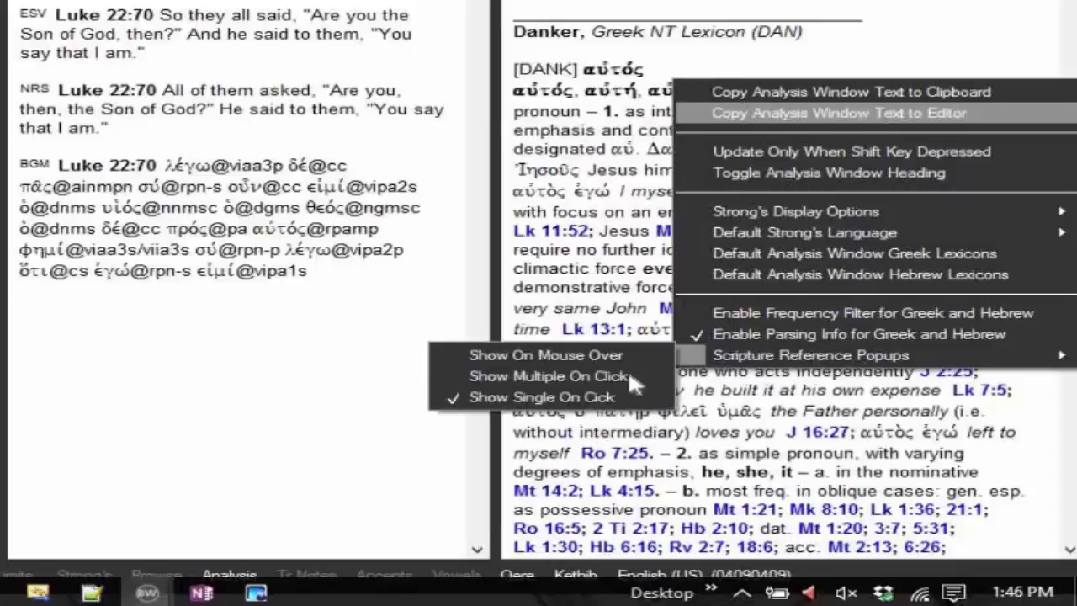
{"action": "left_click", "coordinate": [577, 354]}
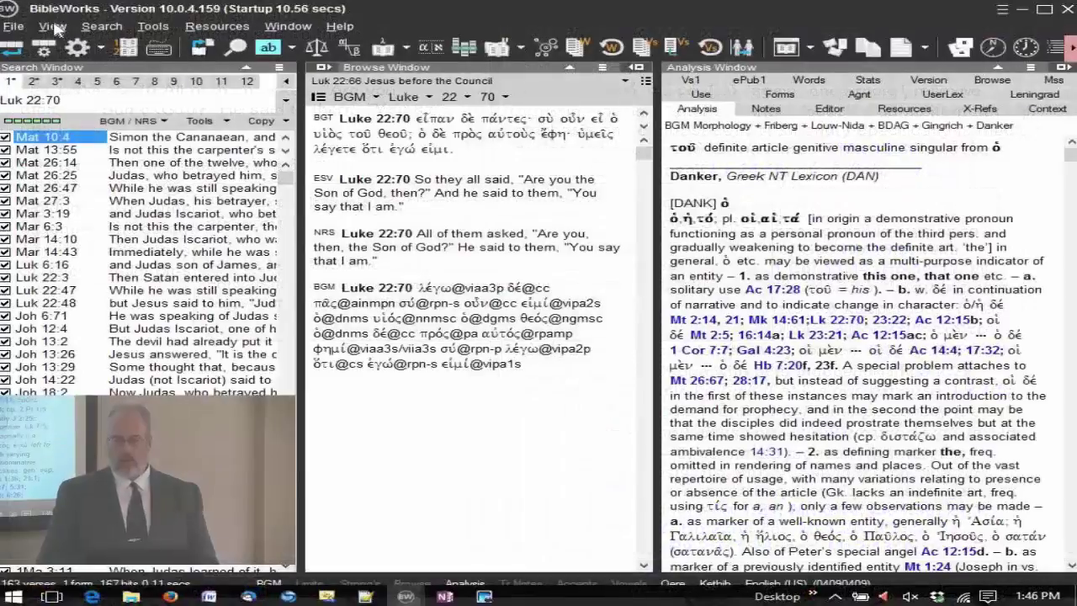
Step: Replace NAS with ESV in the normal popup display versions, making the list ESV/RSV WTT BGT, and apply it
{"action": "left_click", "coordinate": [53, 26]}
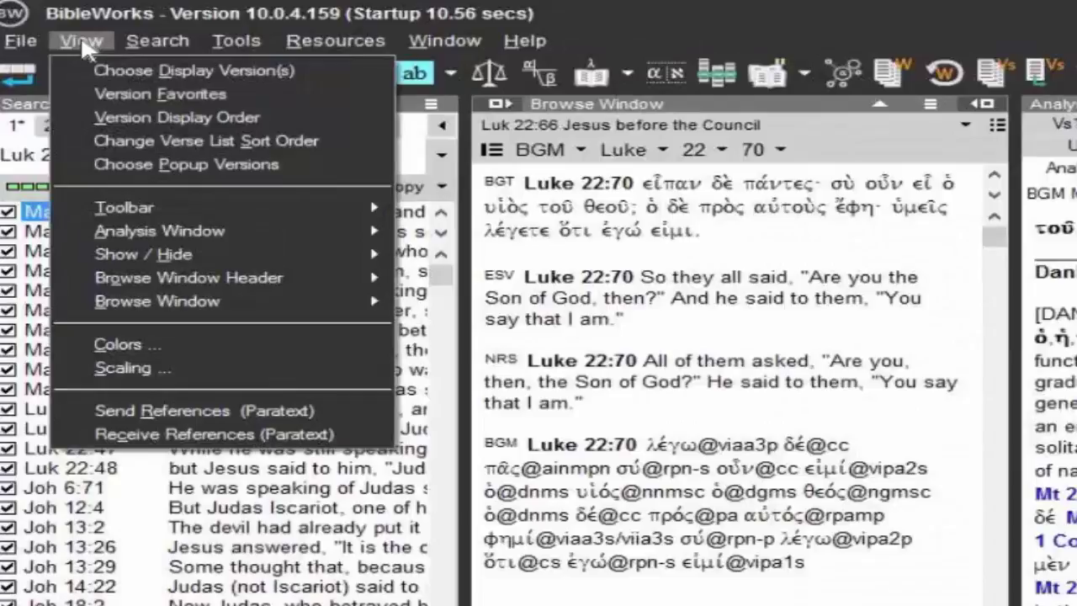
{"action": "left_click", "coordinate": [227, 168]}
{"action": "left_click_drag", "start_coordinate": [911, 362], "coordinate": [837, 354]}
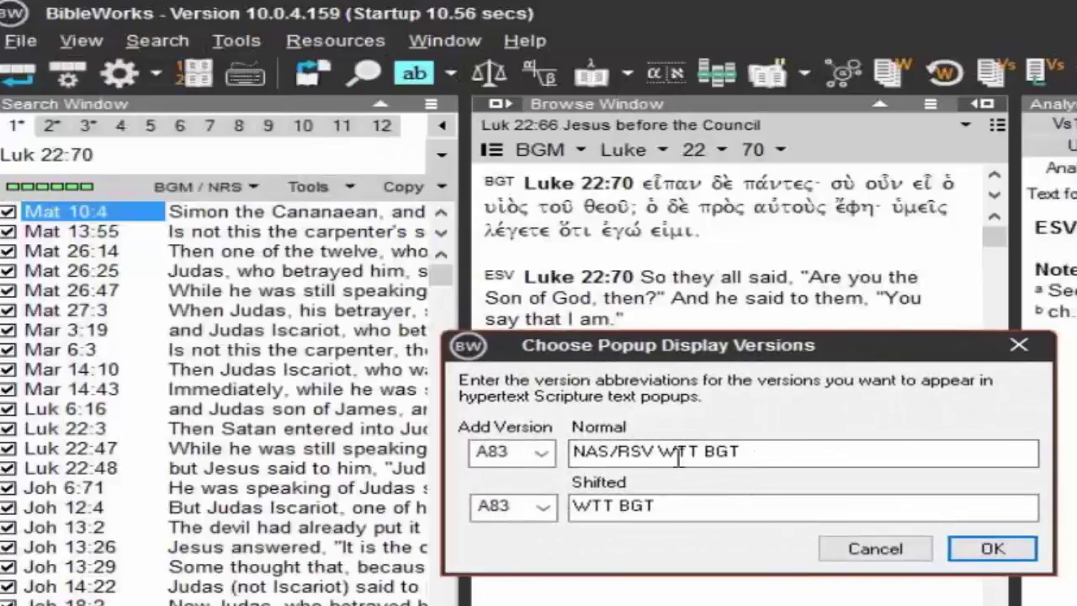
{"action": "left_click", "coordinate": [758, 455]}
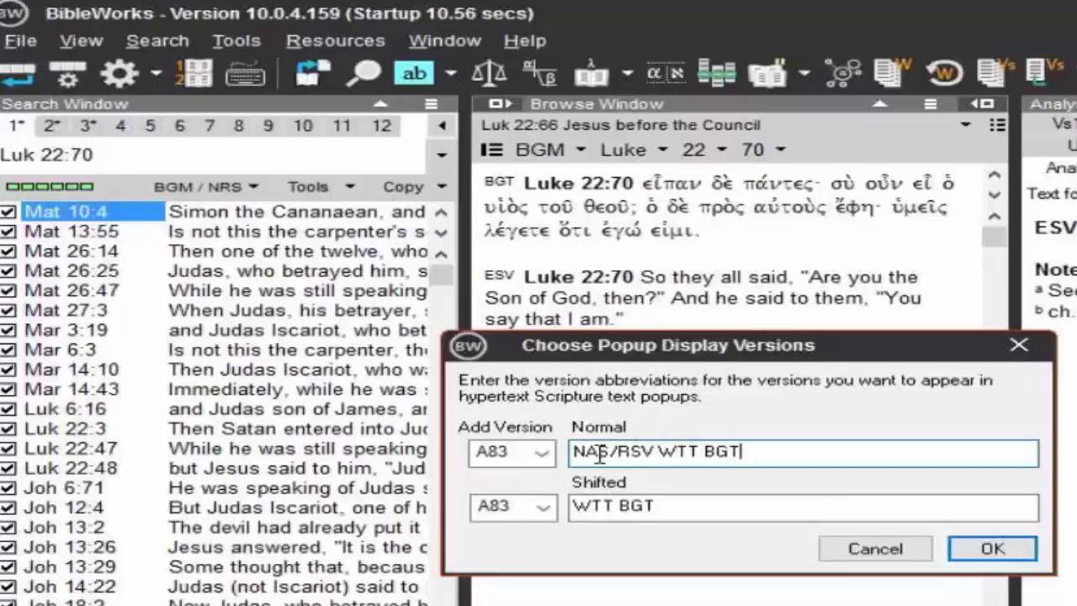
{"action": "double_click", "coordinate": [579, 452]}
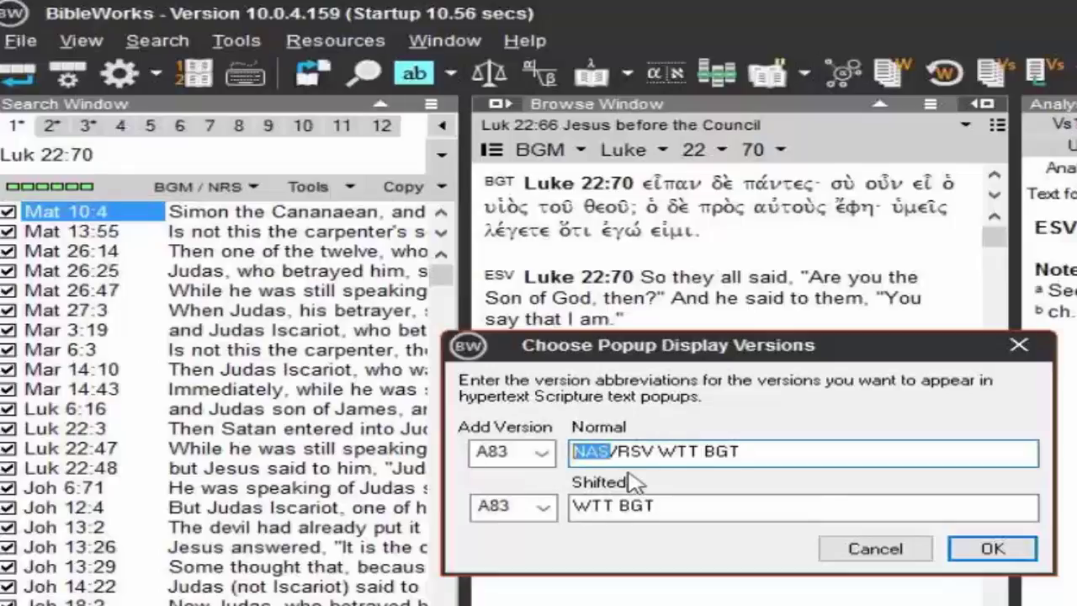
{"action": "type", "text": "ESV"}
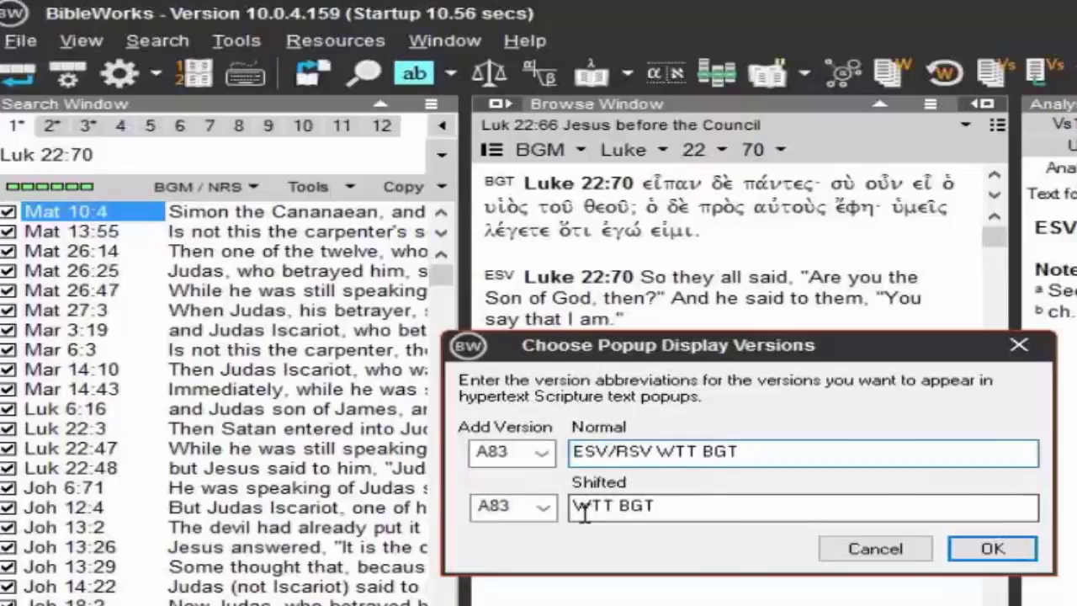
{"action": "left_click", "coordinate": [974, 557]}
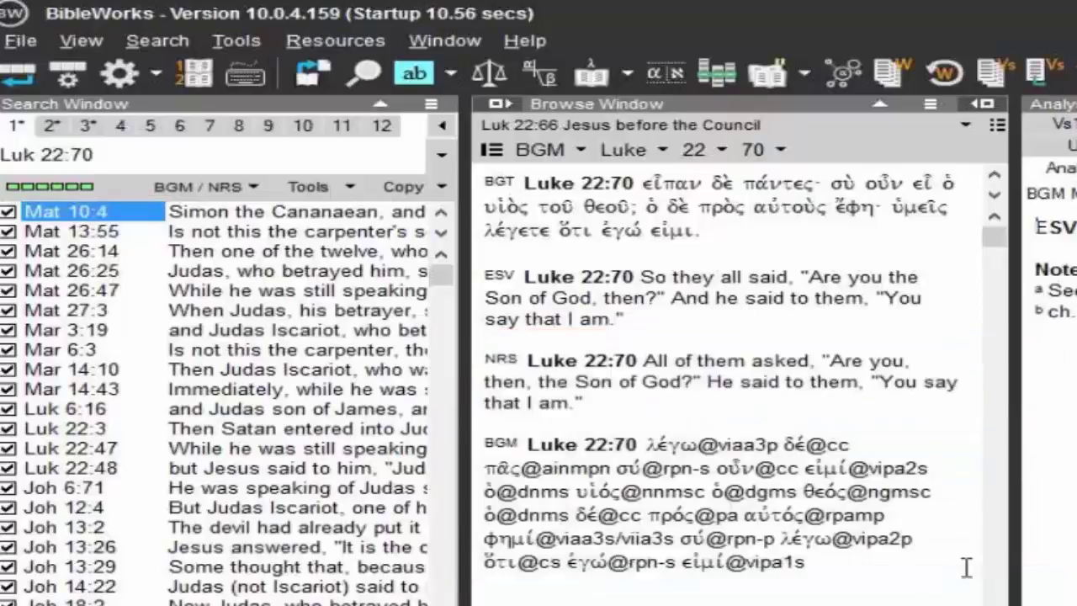
Step: Navigate the Browse Window to Genesis 1:1
{"action": "mouse_move", "coordinate": [744, 277]}
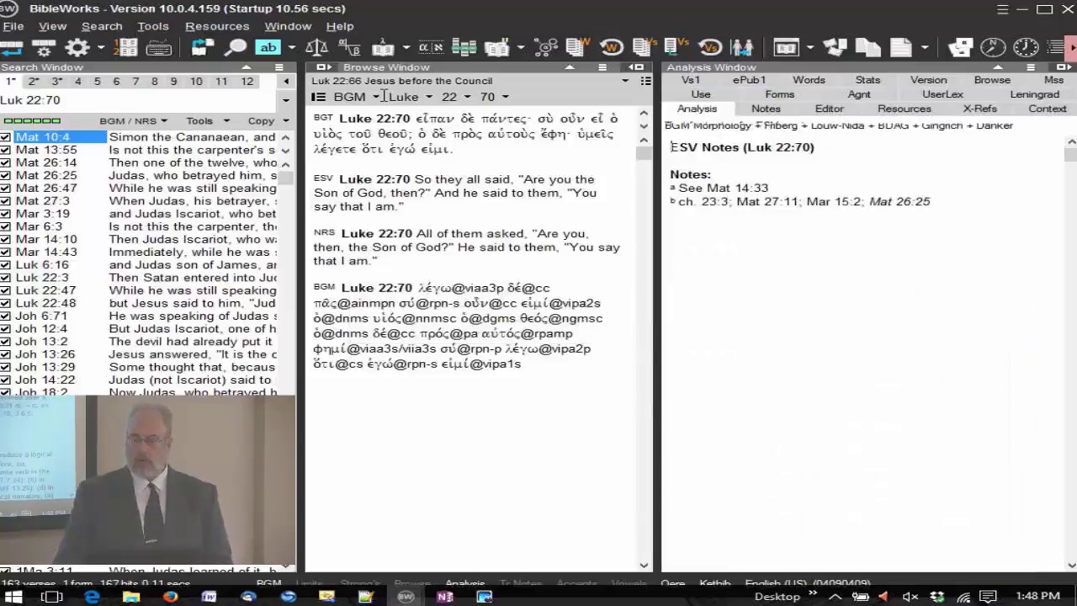
{"action": "left_click", "coordinate": [428, 99]}
{"action": "left_click", "coordinate": [431, 178]}
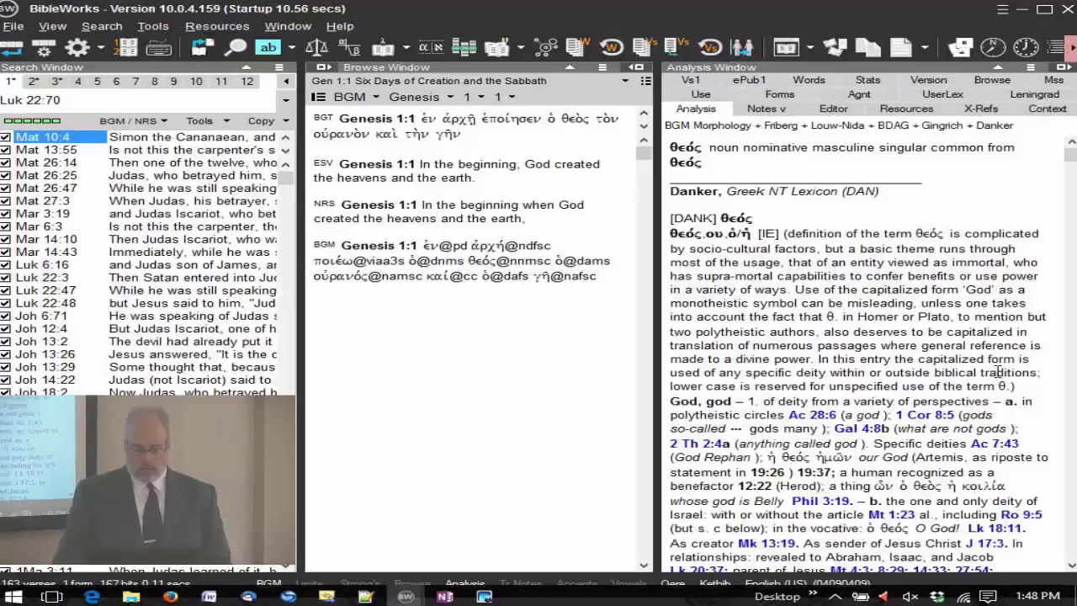
Step: Add the Hebrew WTT version to the Browse Window display with the command line
{"action": "scroll", "coordinate": [1006, 362], "scroll_direction": "down", "scroll_amount": 2}
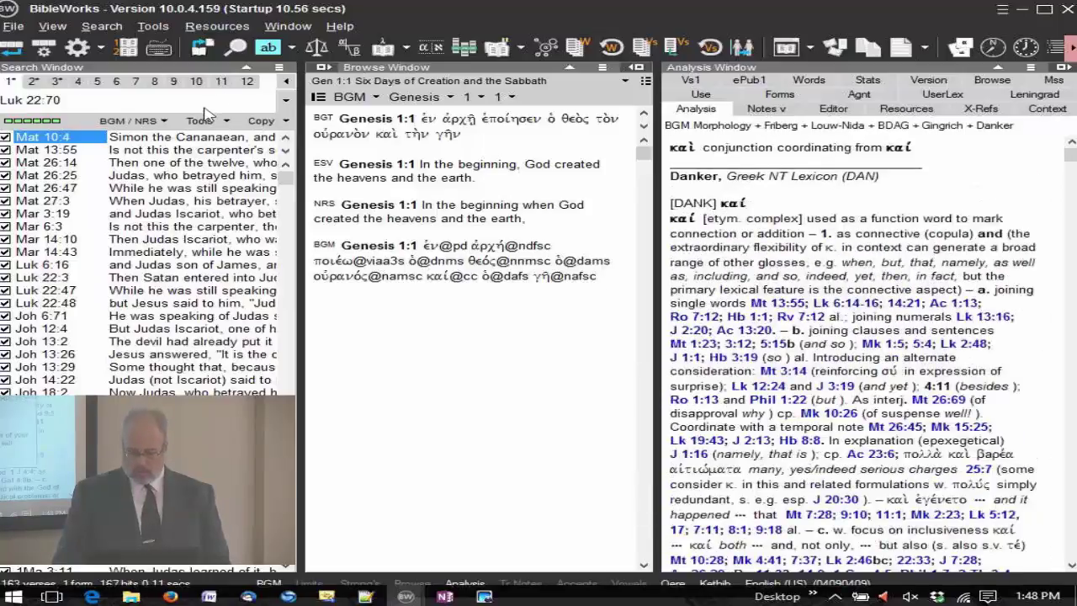
{"action": "key", "text": "Escape"}
{"action": "type", "text": "wt"}
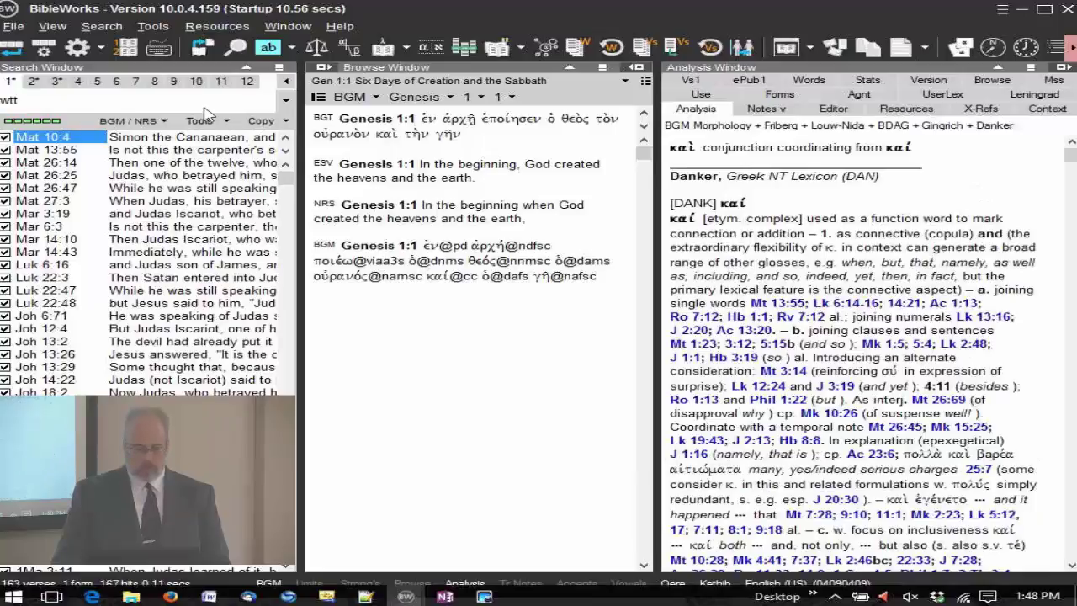
{"action": "type", "text": "t"}
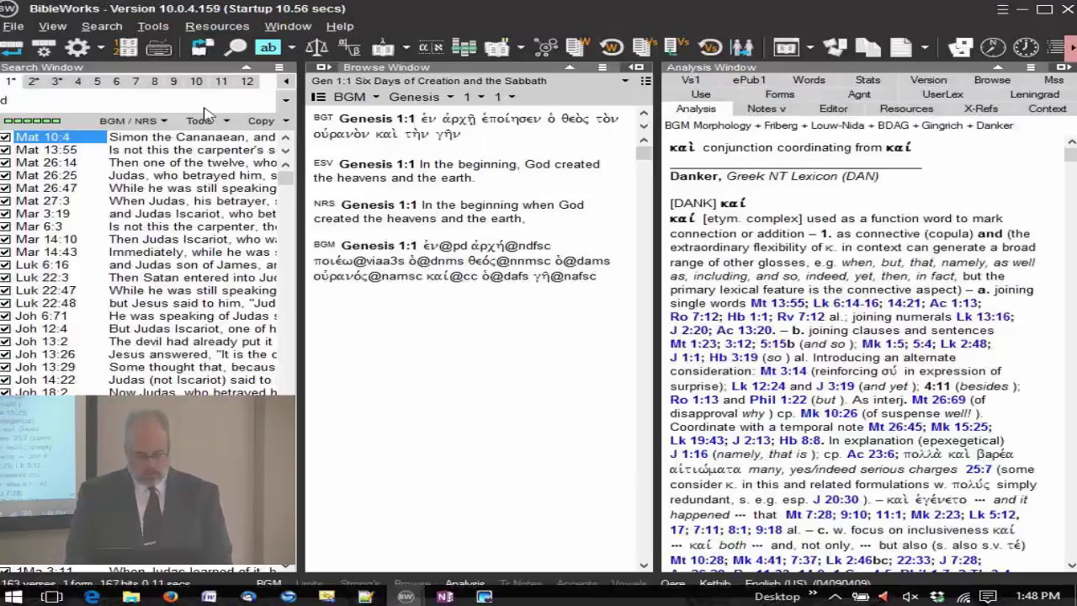
{"action": "key", "text": "Return"}
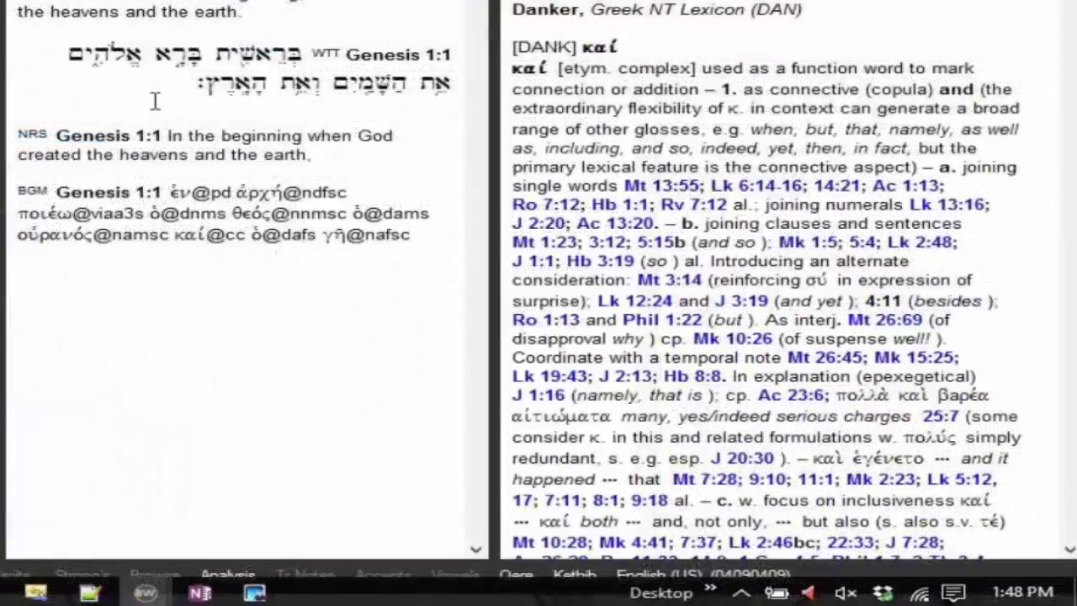
Step: Look up the first Hebrew word of Genesis 1:1 and preview the Is 46:10 reference in its Holladay entry
{"action": "mouse_move", "coordinate": [260, 52]}
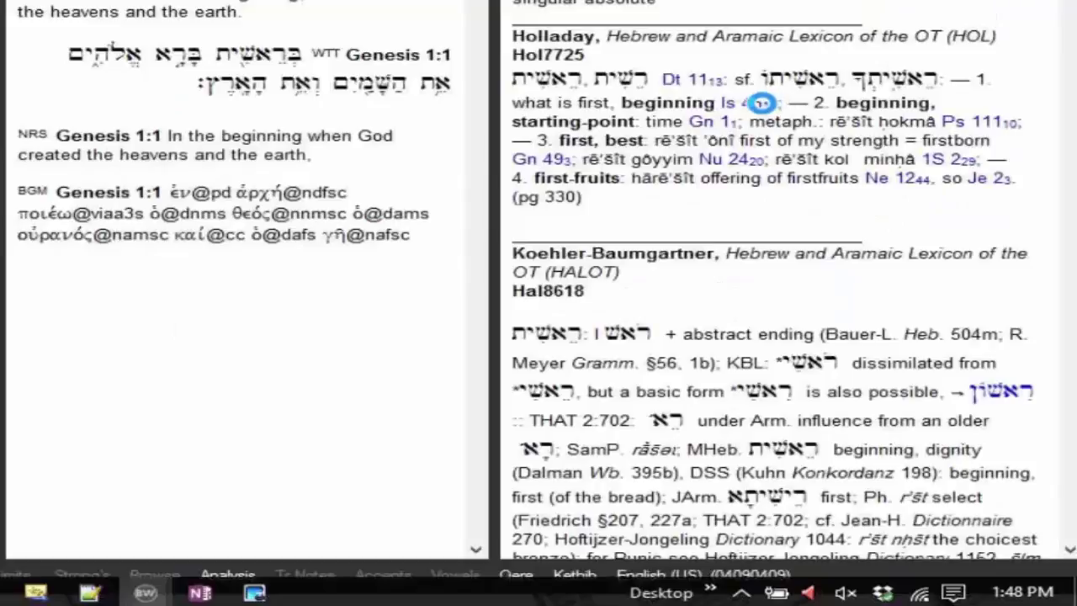
{"action": "mouse_move", "coordinate": [766, 113]}
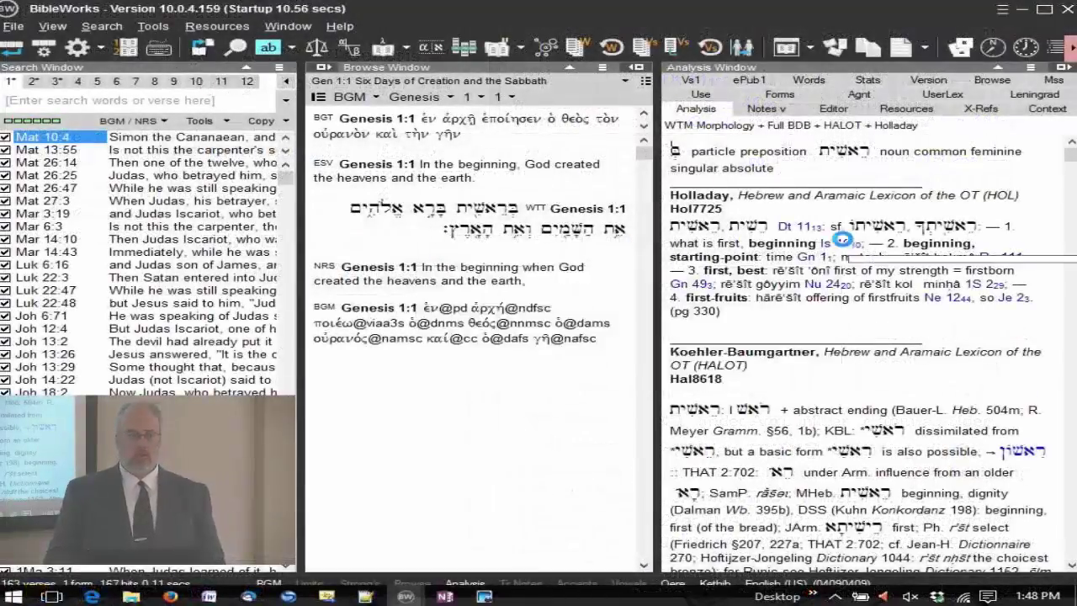
Step: Enable Update Only When Shift Key Depressed for the Analysis Window, test it on the Genesis 1:1 words, and disable it again
{"action": "right_click", "coordinate": [879, 183]}
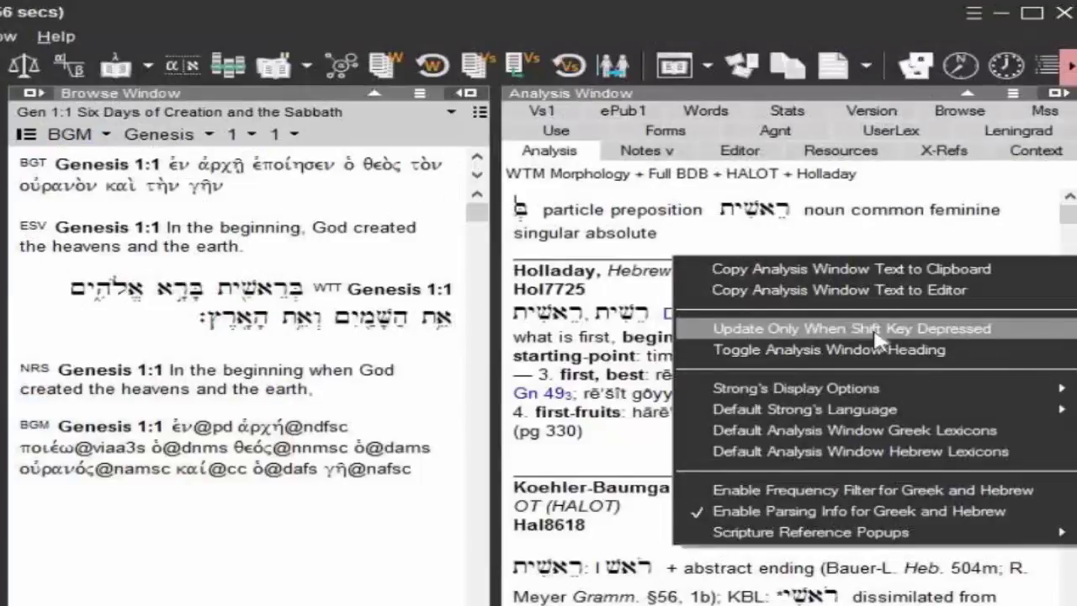
{"action": "left_click", "coordinate": [877, 338]}
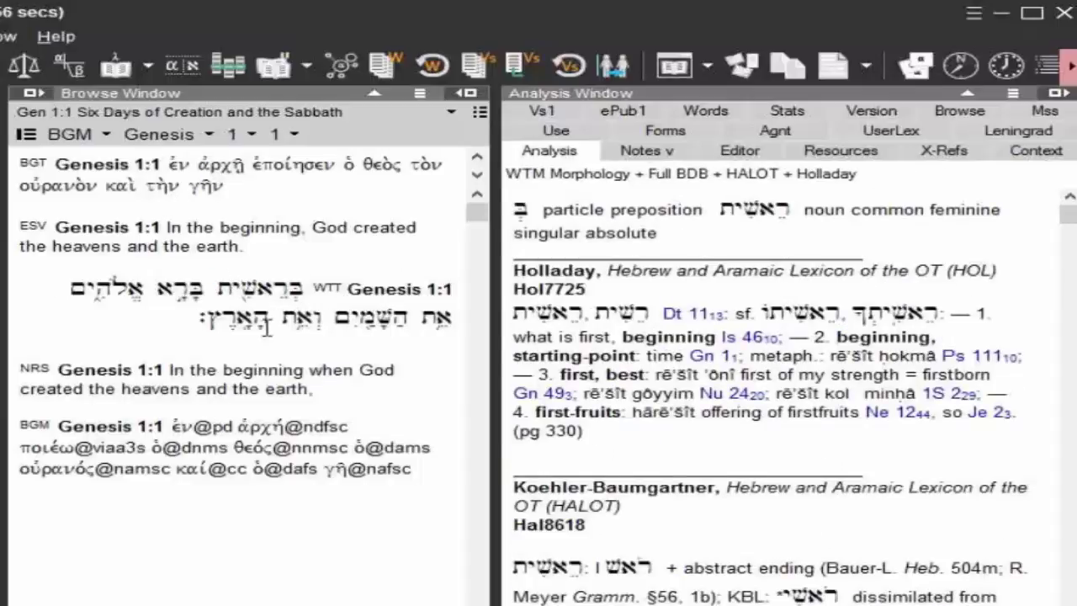
{"action": "mouse_move", "coordinate": [238, 328]}
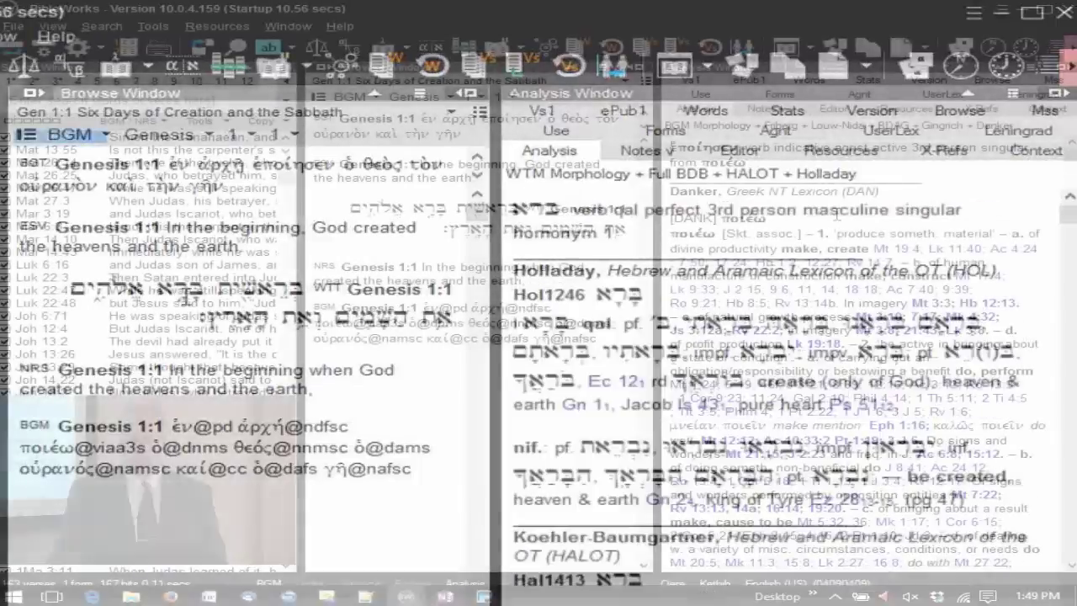
{"action": "right_click", "coordinate": [909, 210]}
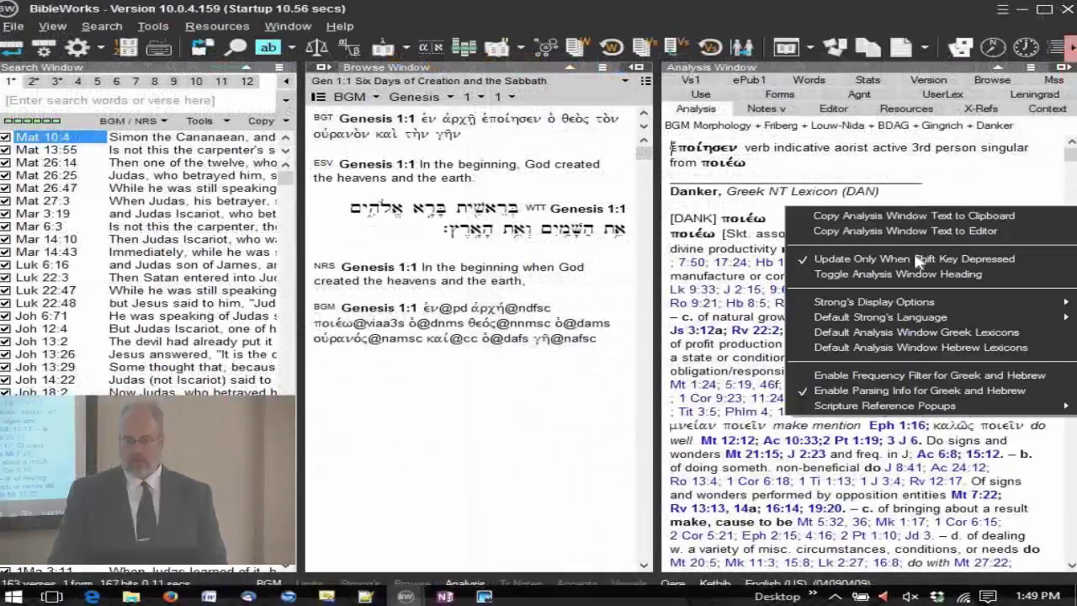
{"action": "left_click", "coordinate": [917, 261]}
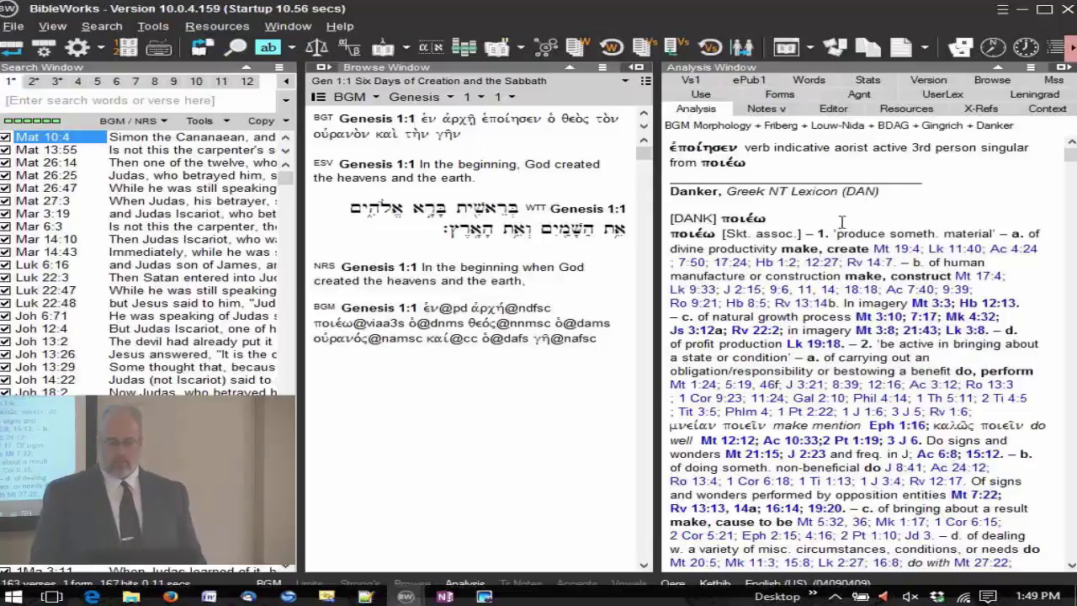
Step: Copy the full Analysis Window text for the last Hebrew word of Genesis 1:1 and paste it into the Editor
{"action": "mouse_move", "coordinate": [577, 207]}
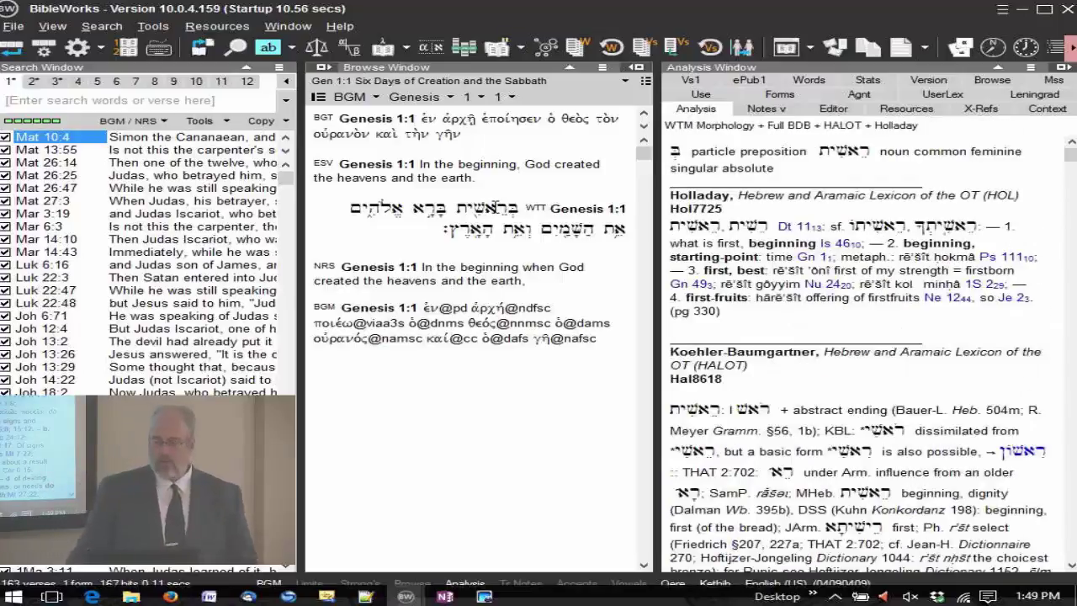
{"action": "mouse_move", "coordinate": [455, 229]}
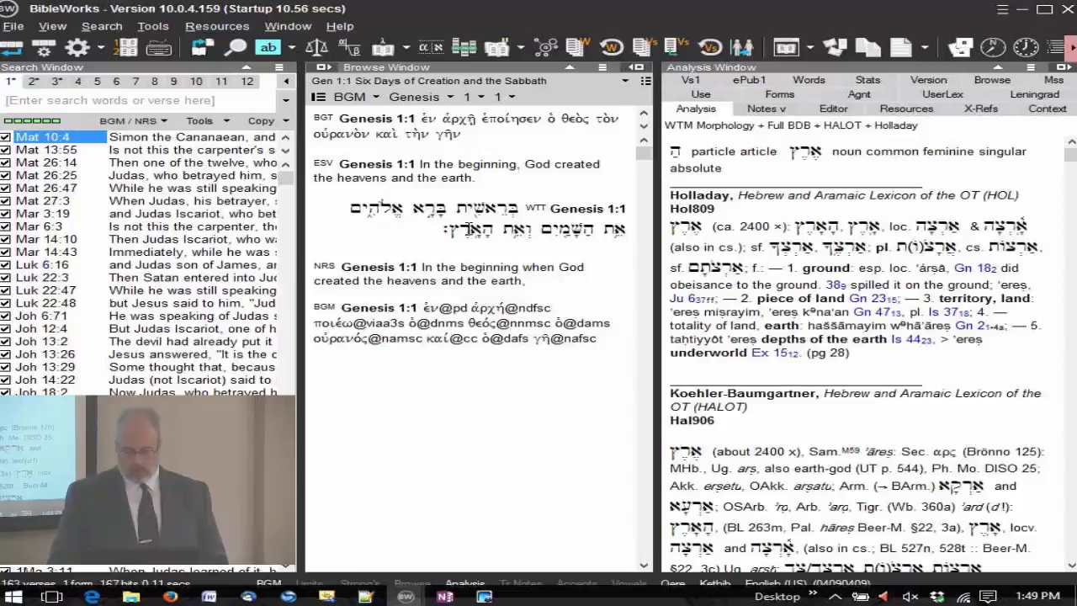
{"action": "right_click", "coordinate": [875, 179]}
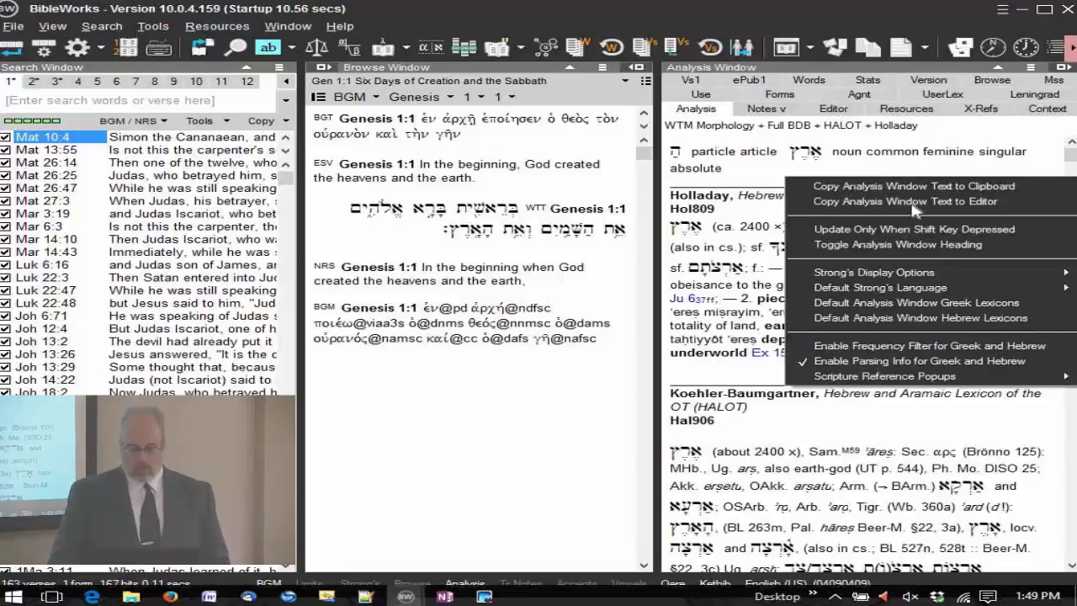
{"action": "left_click", "coordinate": [1003, 194]}
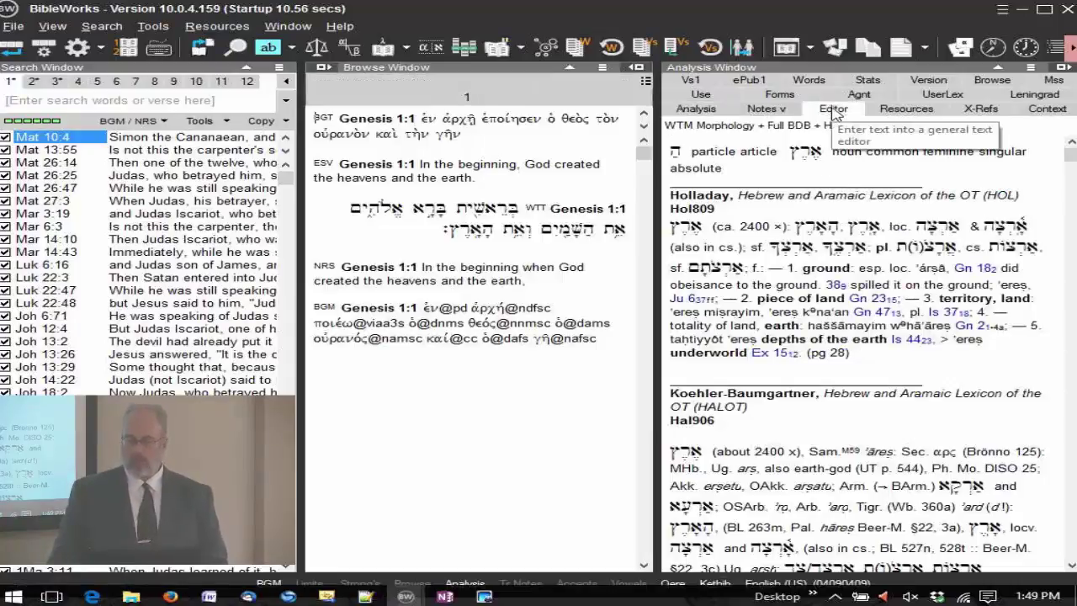
{"action": "left_click", "coordinate": [833, 114]}
{"action": "right_click", "coordinate": [733, 211]}
{"action": "left_click", "coordinate": [801, 251]}
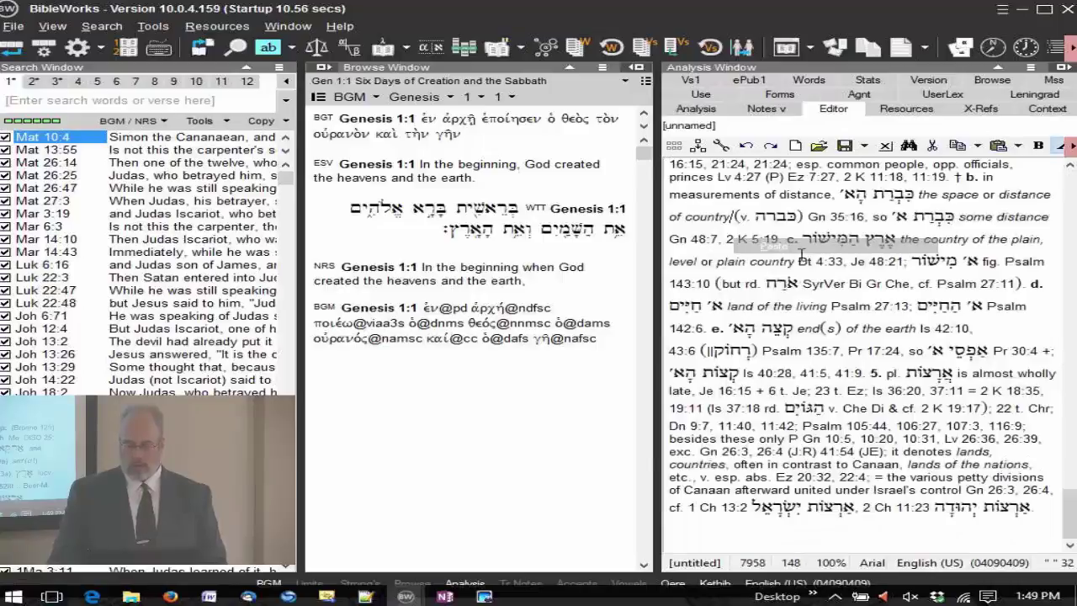
{"action": "left_click_drag", "start_coordinate": [1070, 509], "coordinate": [1069, 181]}
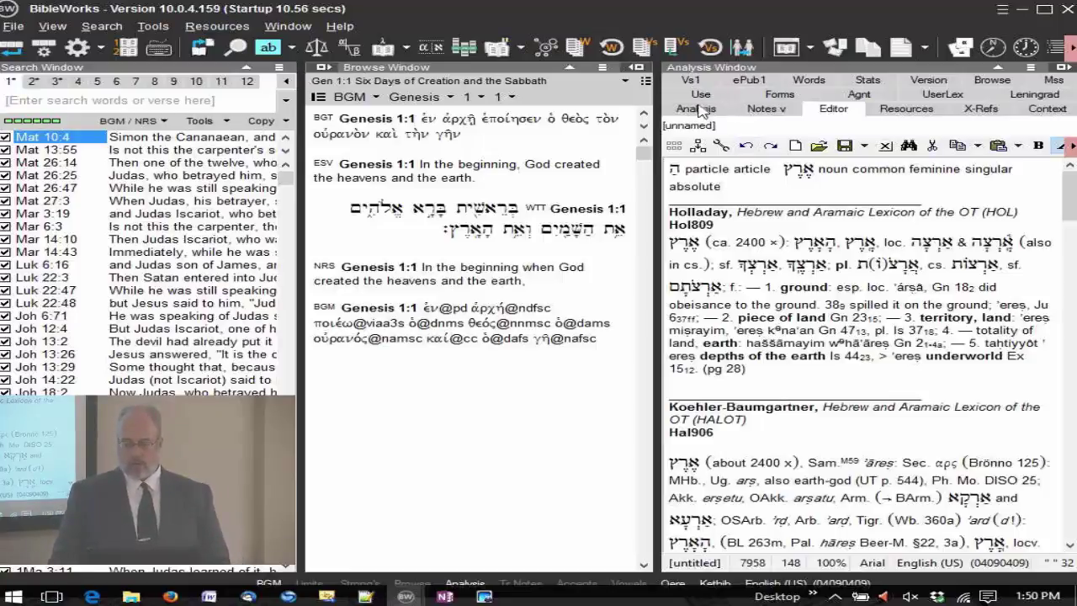
Step: Copy only the opening list of Hebrew word forms from the Holladay entry Hol809, stopping before the first definition
{"action": "left_click", "coordinate": [698, 110]}
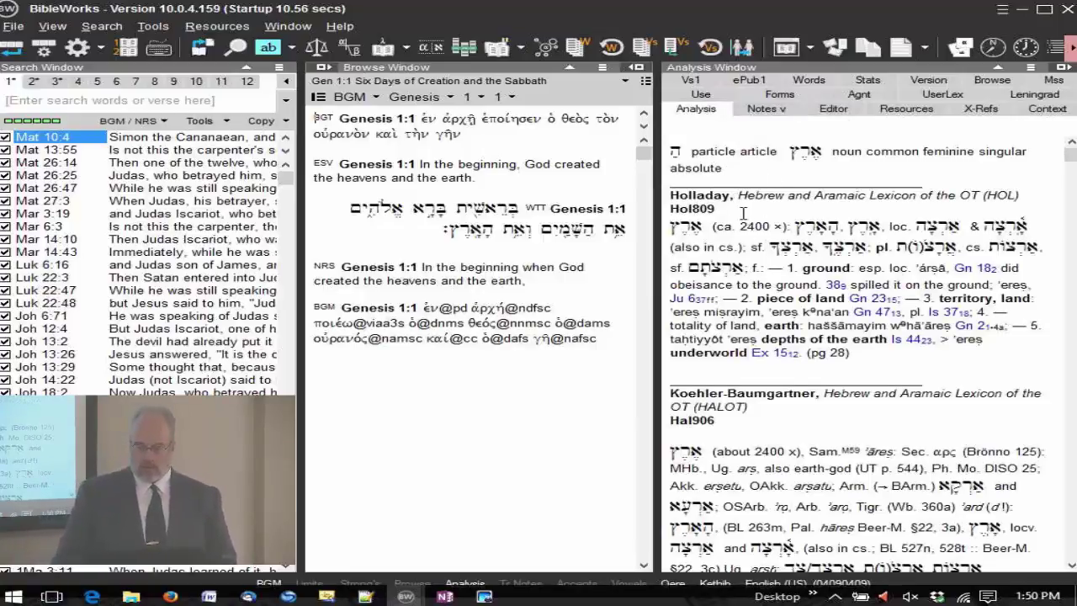
{"action": "left_click_drag", "start_coordinate": [673, 225], "coordinate": [779, 271]}
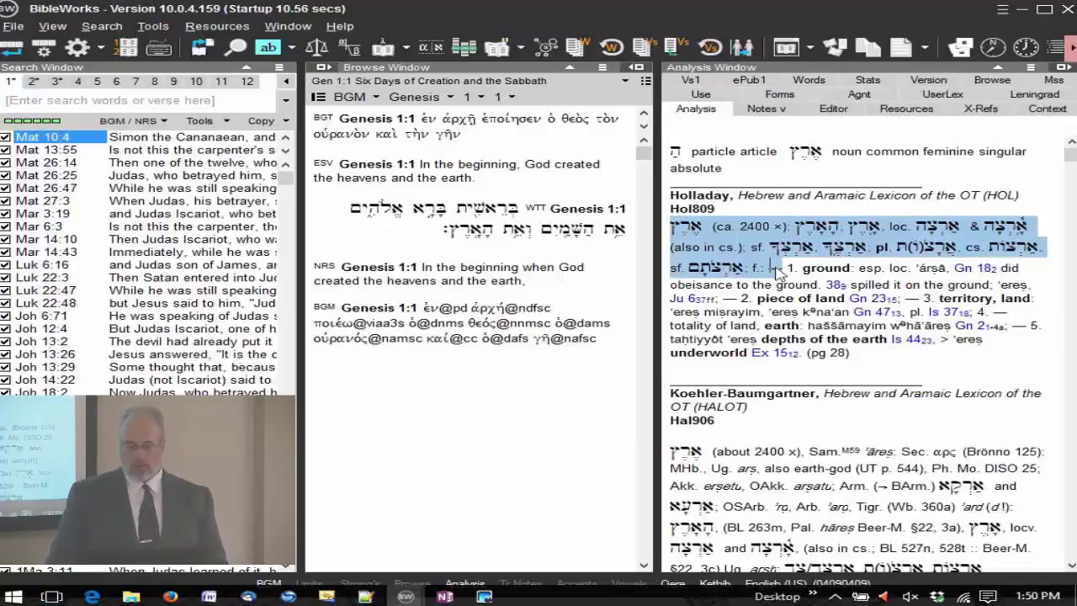
{"action": "right_click", "coordinate": [779, 271]}
{"action": "left_click", "coordinate": [930, 206]}
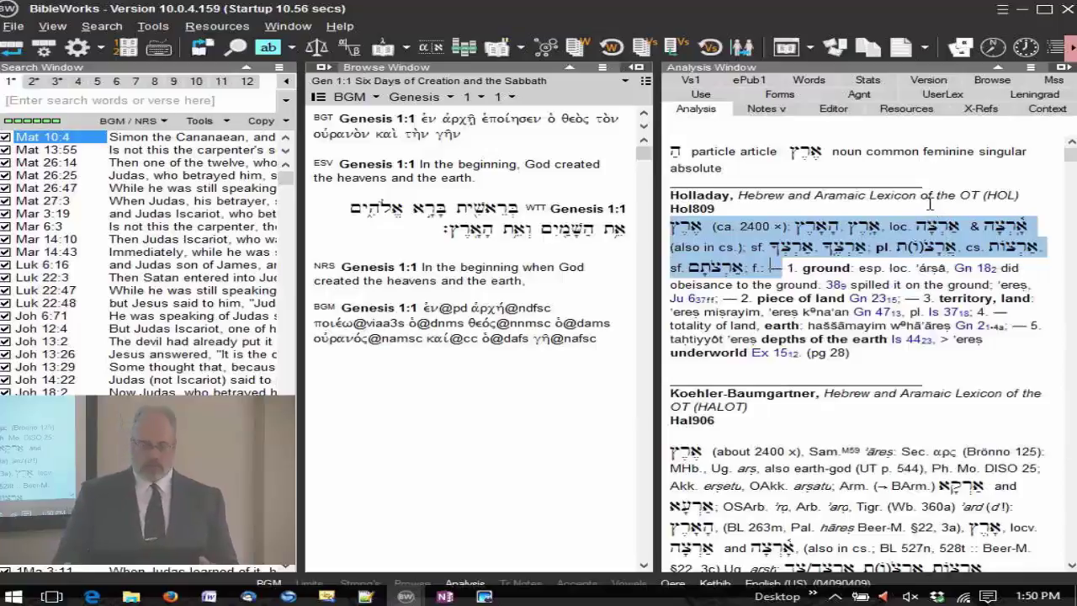
{"action": "left_click", "coordinate": [977, 205]}
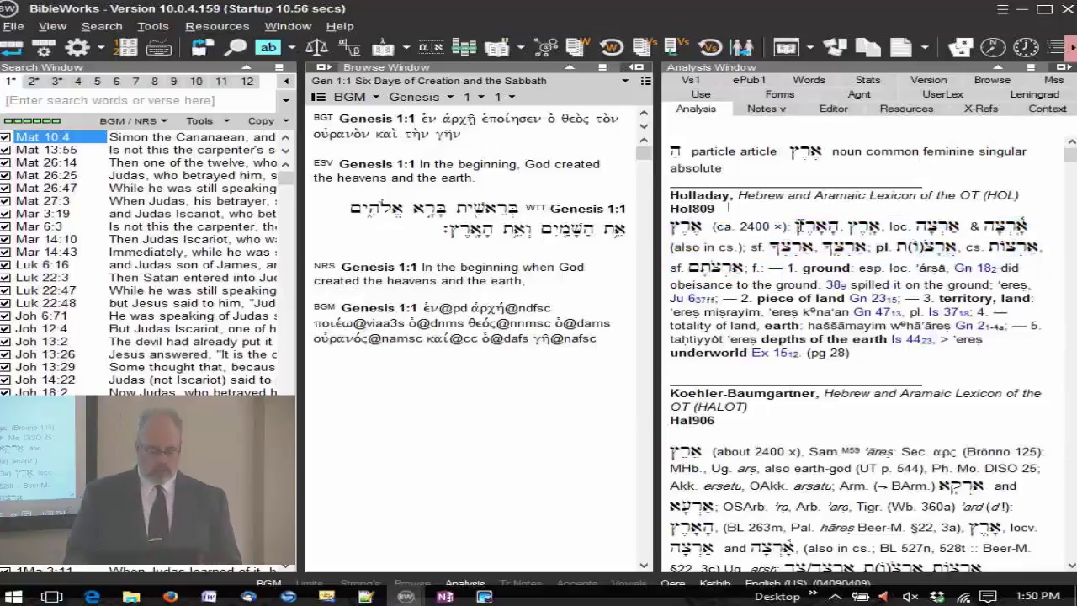
{"action": "left_click", "coordinate": [745, 268], "text": "shift"}
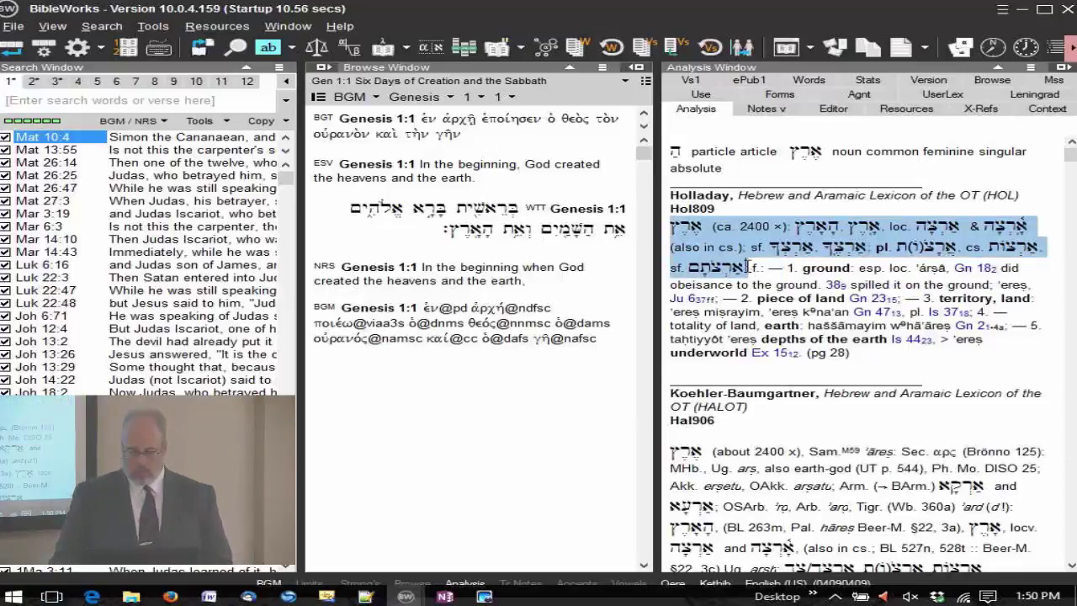
{"action": "left_click", "coordinate": [746, 268]}
Step: Close the unnamed Editor document without saving and paste the copied Holladay excerpt into the empty Editor
{"action": "left_click", "coordinate": [834, 110]}
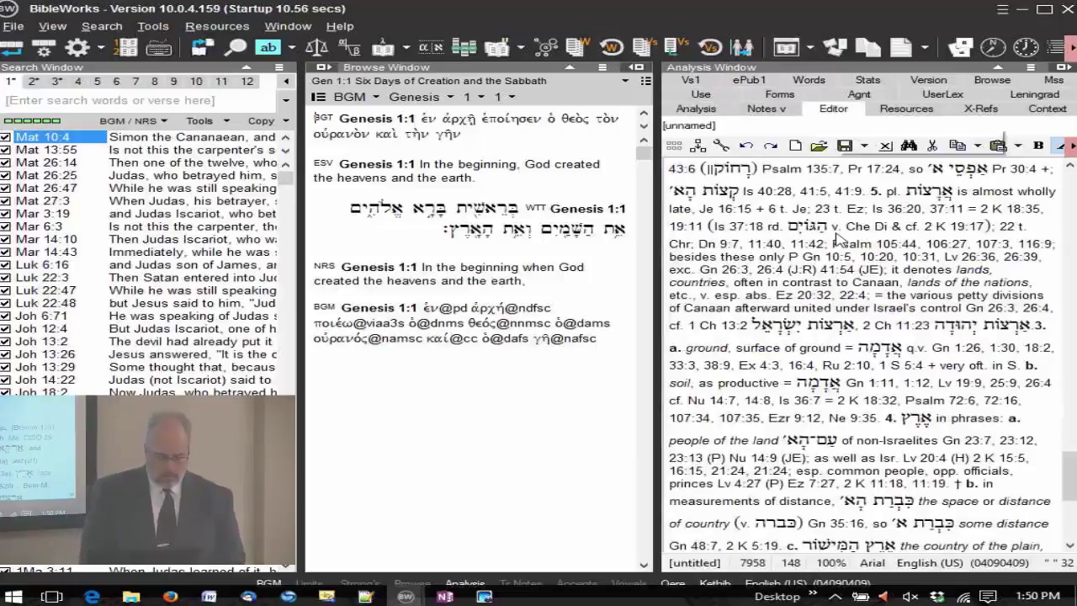
{"action": "left_click", "coordinate": [885, 146]}
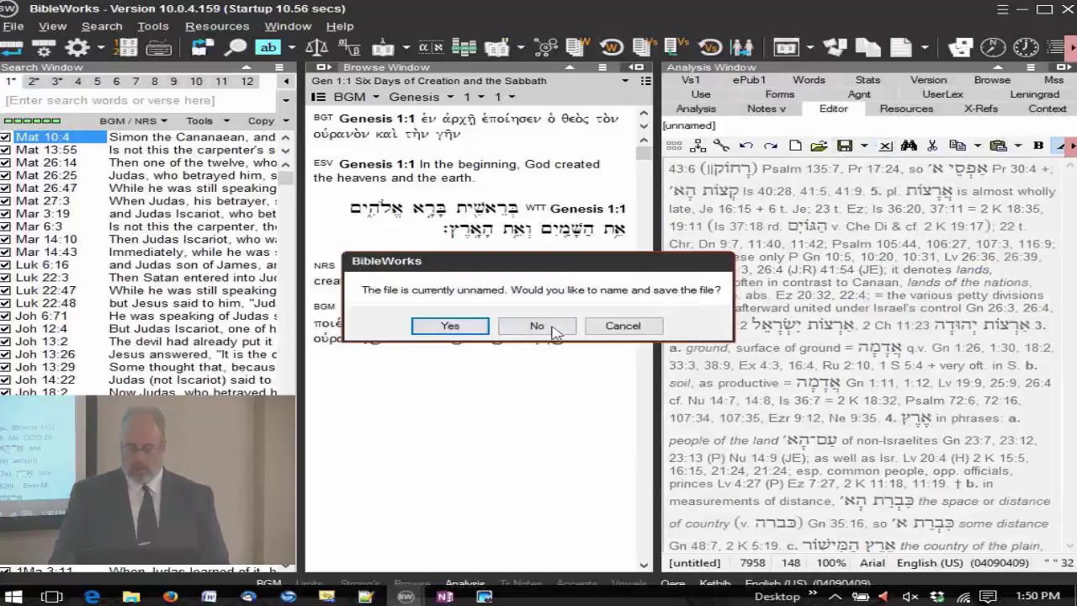
{"action": "left_click", "coordinate": [538, 324]}
{"action": "right_click", "coordinate": [730, 239]}
{"action": "left_click", "coordinate": [773, 276]}
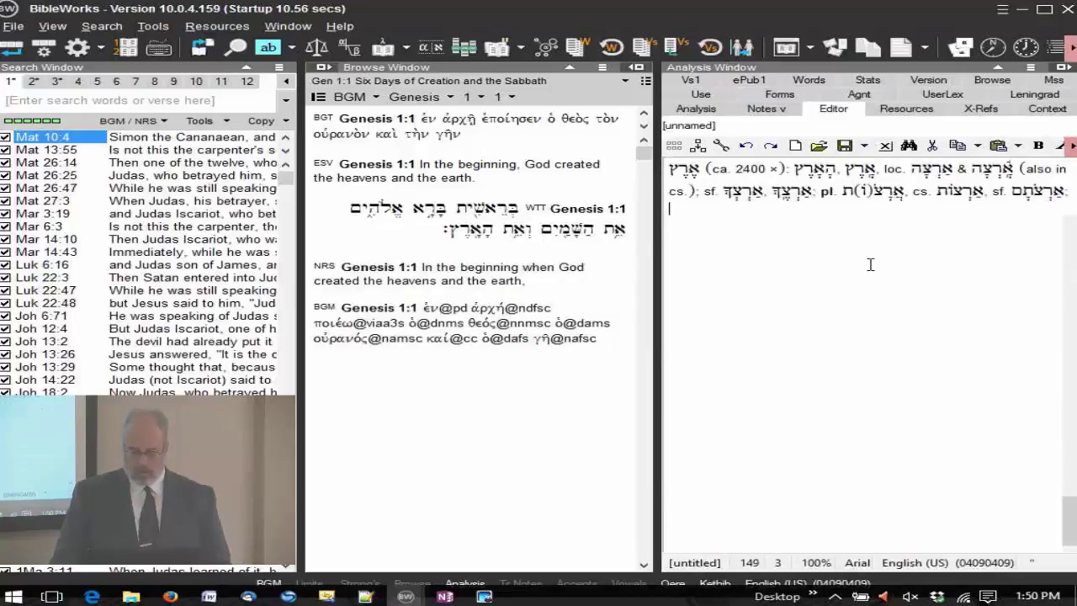
{"action": "left_click", "coordinate": [889, 199]}
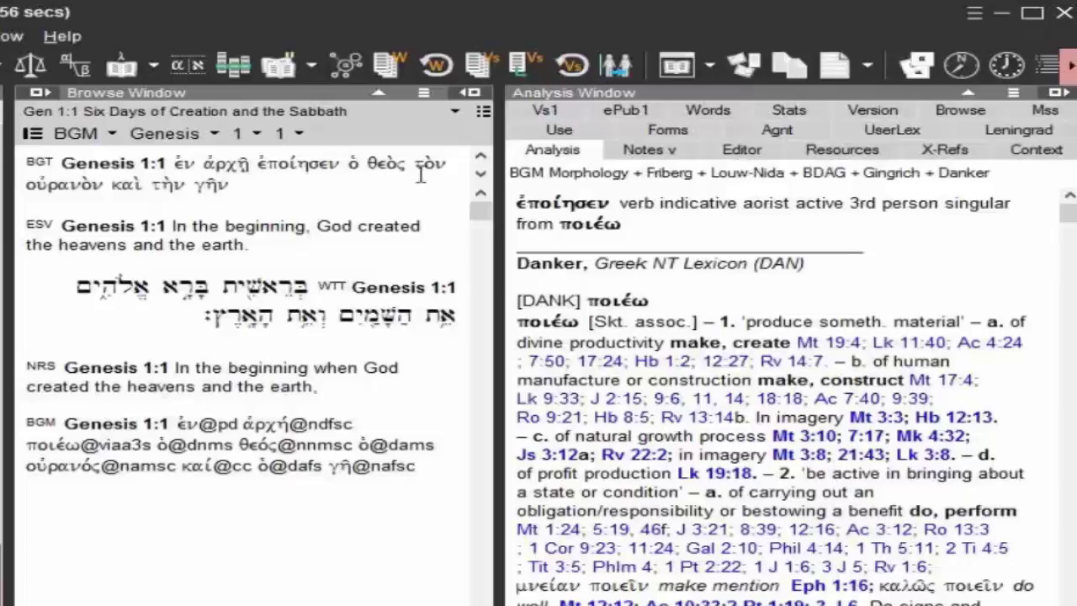
Step: Enable the frequency filter for Greek and Hebrew in the Analysis Window and check that the option is on
{"action": "mouse_move", "coordinate": [421, 173]}
{"action": "right_click", "coordinate": [805, 238]}
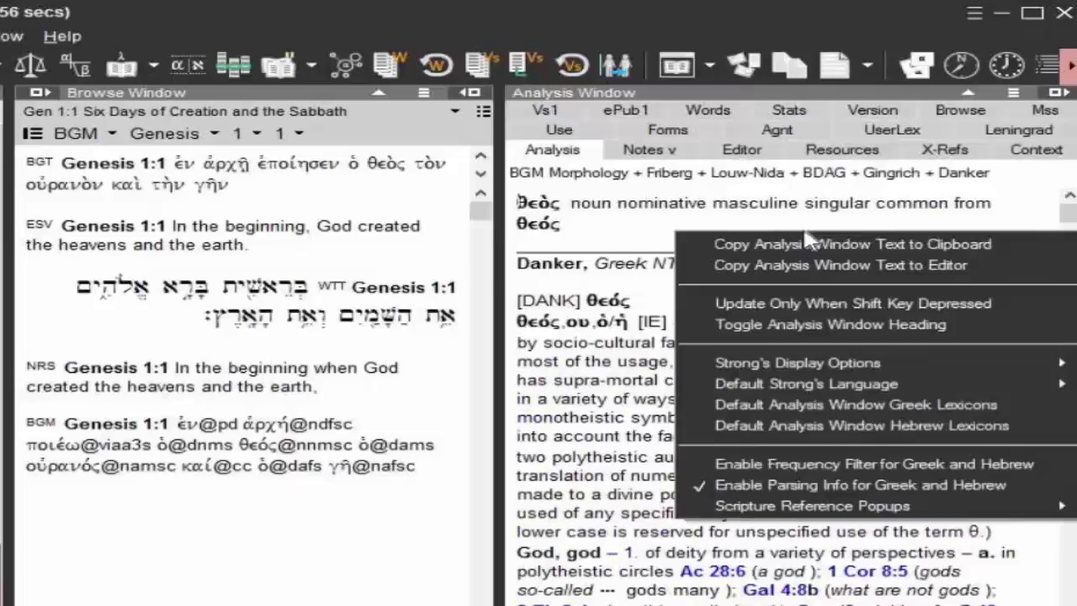
{"action": "left_click", "coordinate": [808, 466]}
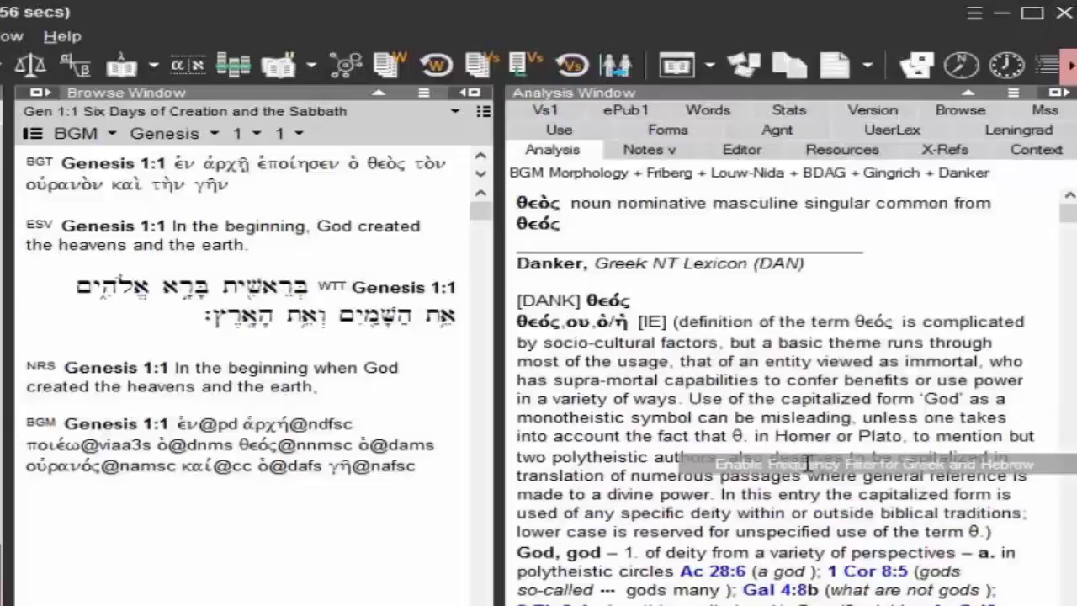
{"action": "right_click", "coordinate": [764, 296]}
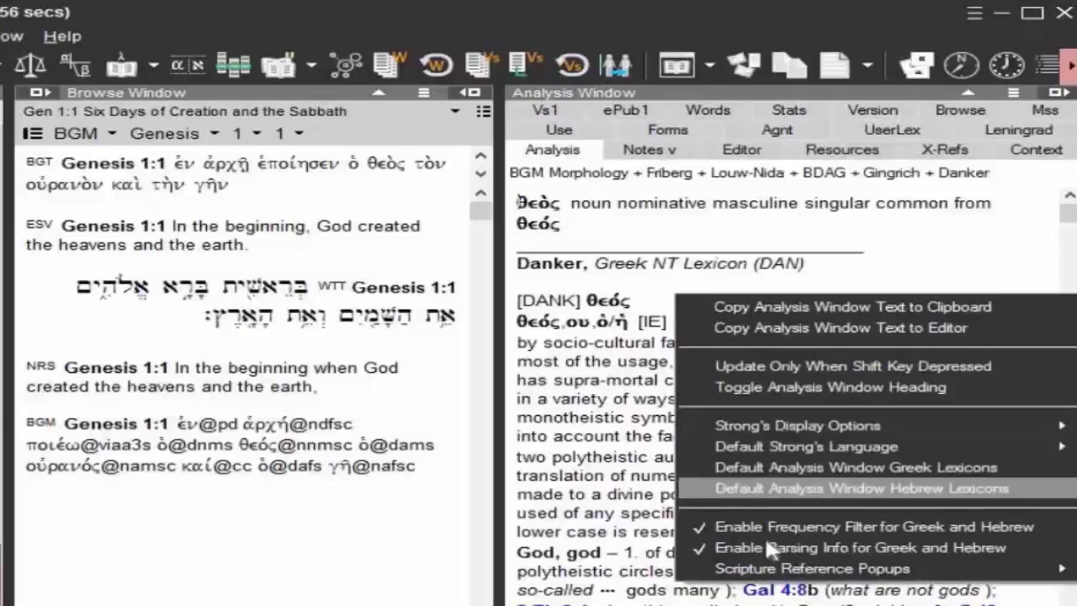
{"action": "left_click", "coordinate": [404, 387]}
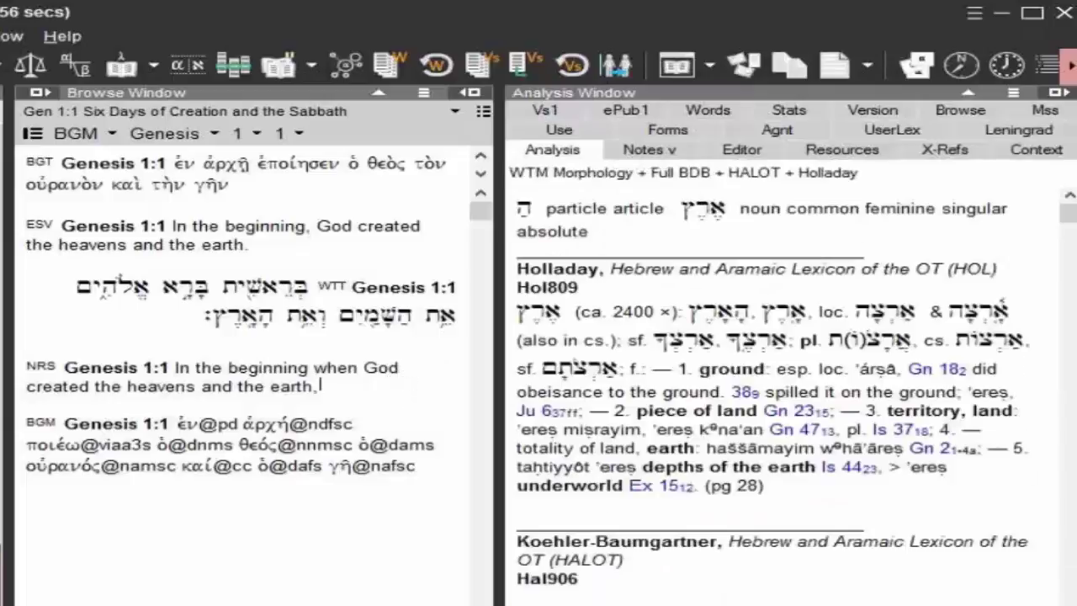
Step: Set the Analysis Window frequency cutoff for Greek to 50 in the miscellaneous options and apply it
{"action": "key", "text": "alt+w"}
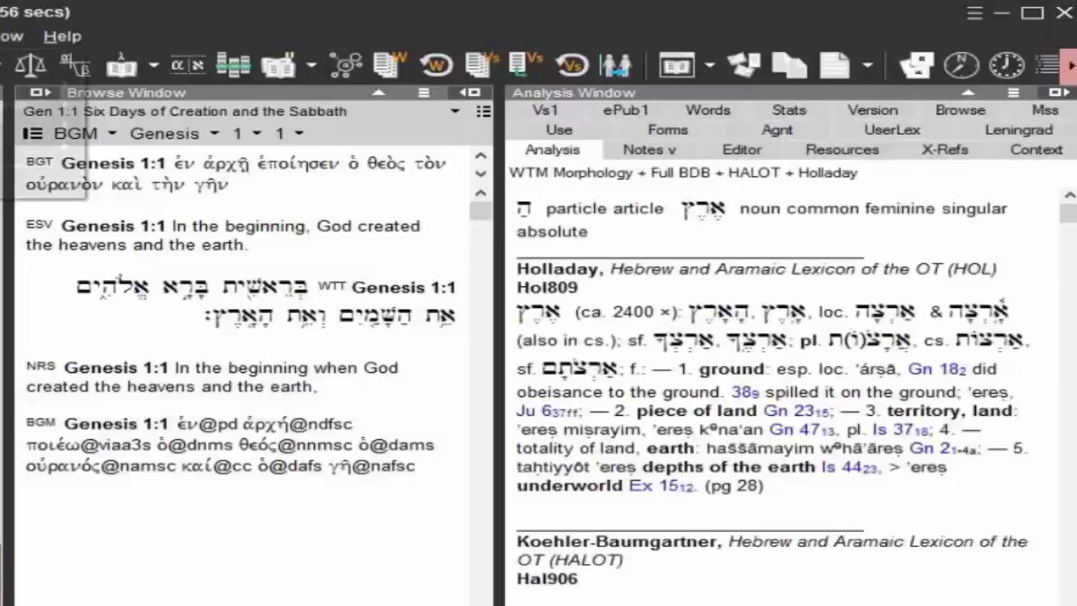
{"action": "key", "text": "Return"}
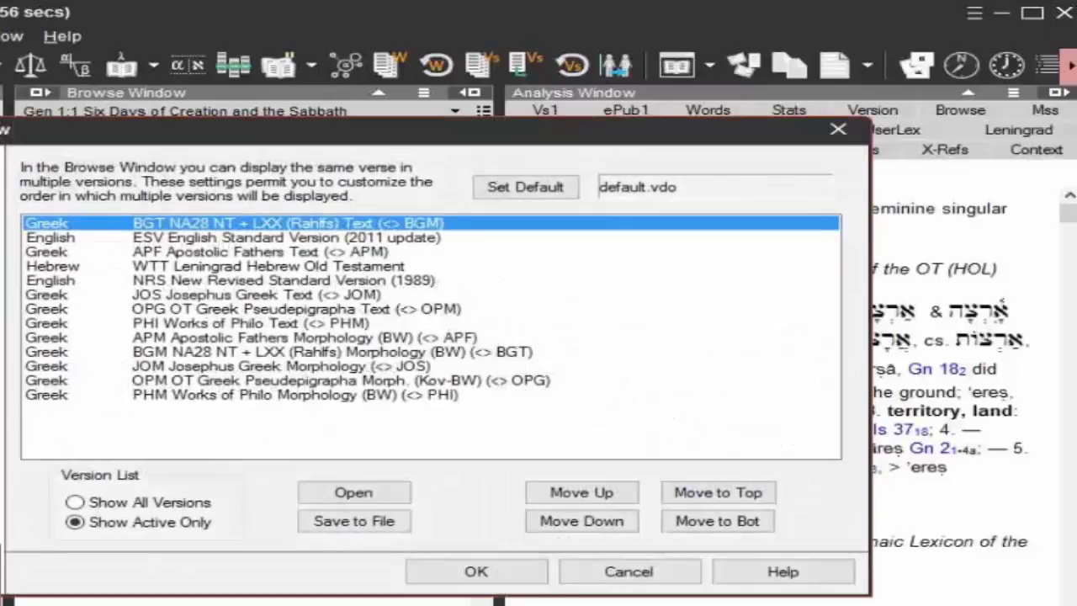
{"action": "key", "text": "ctrl+Tab"}
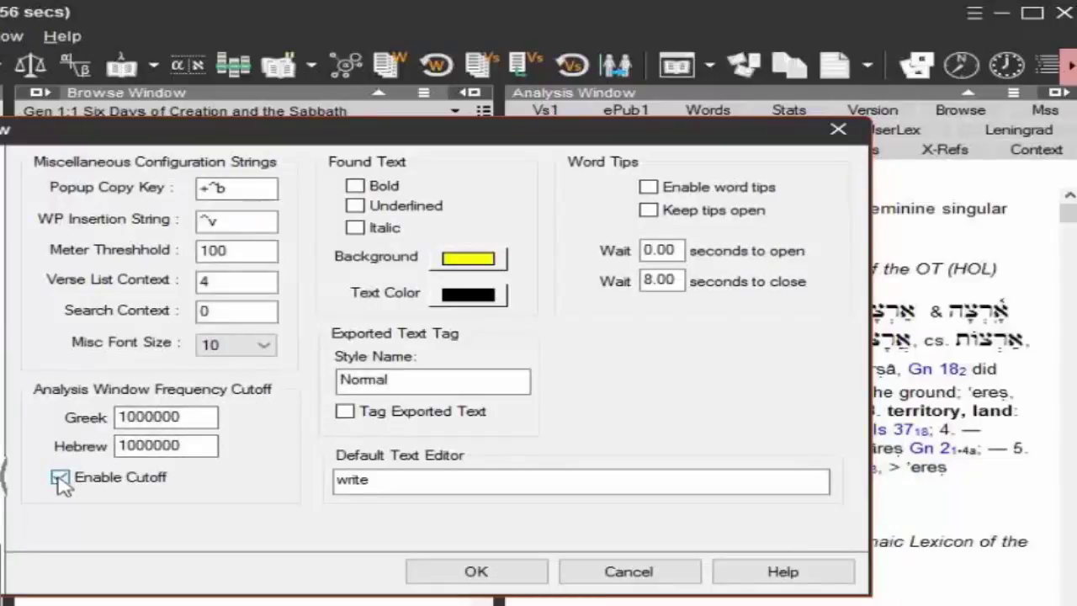
{"action": "left_click_drag", "start_coordinate": [204, 416], "coordinate": [106, 418]}
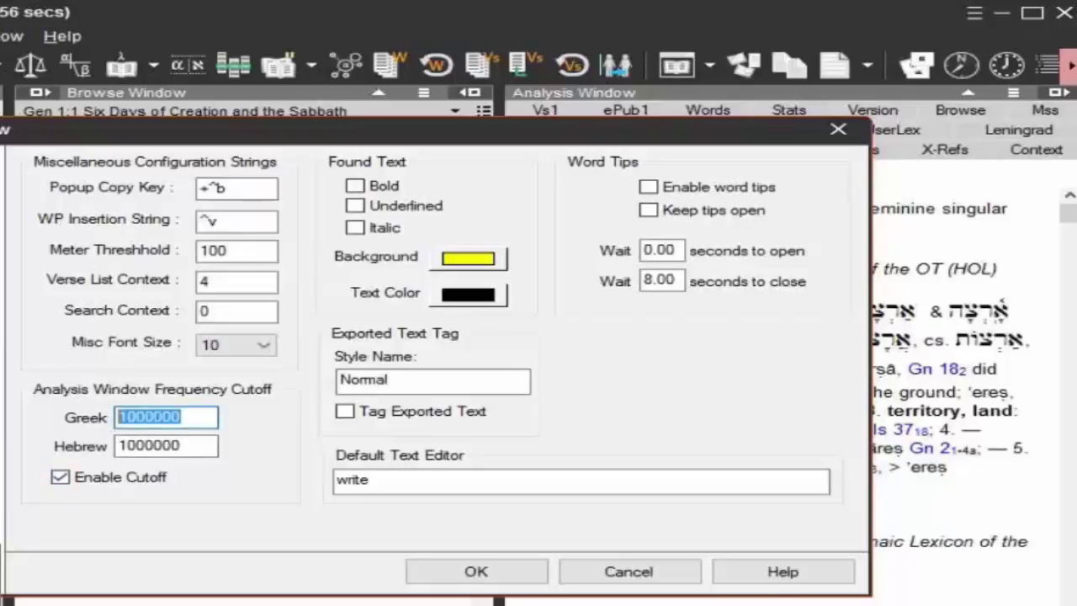
{"action": "type", "text": "1"}
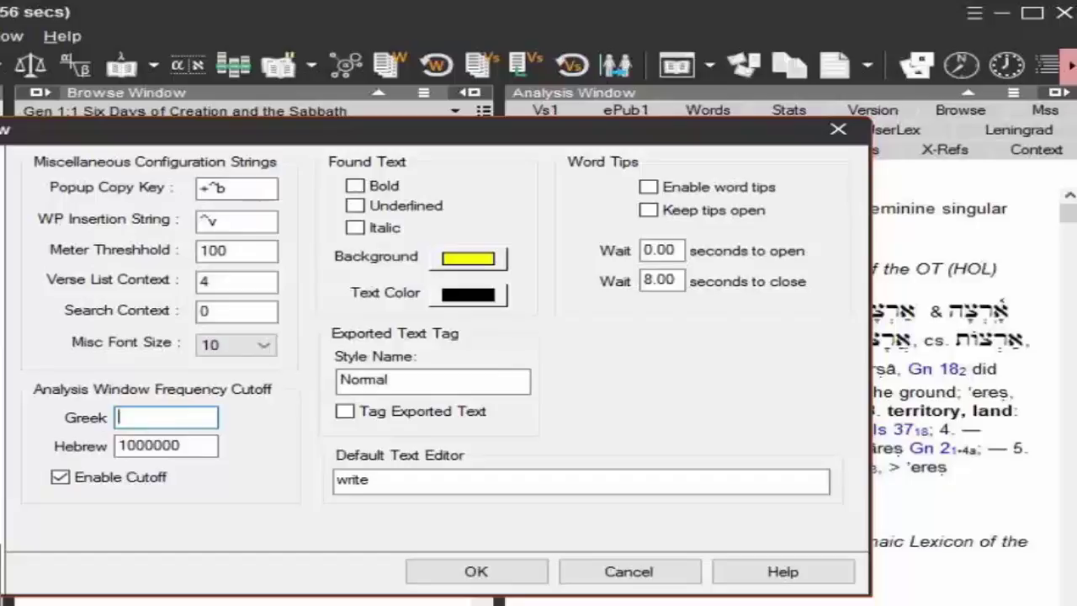
{"action": "type", "text": "50"}
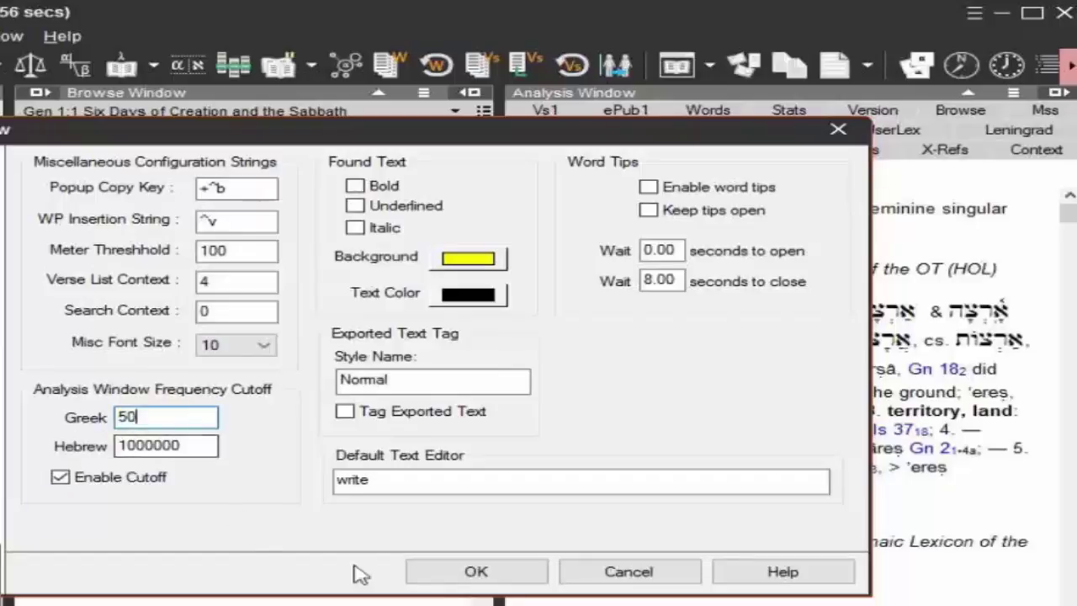
{"action": "left_click", "coordinate": [456, 570]}
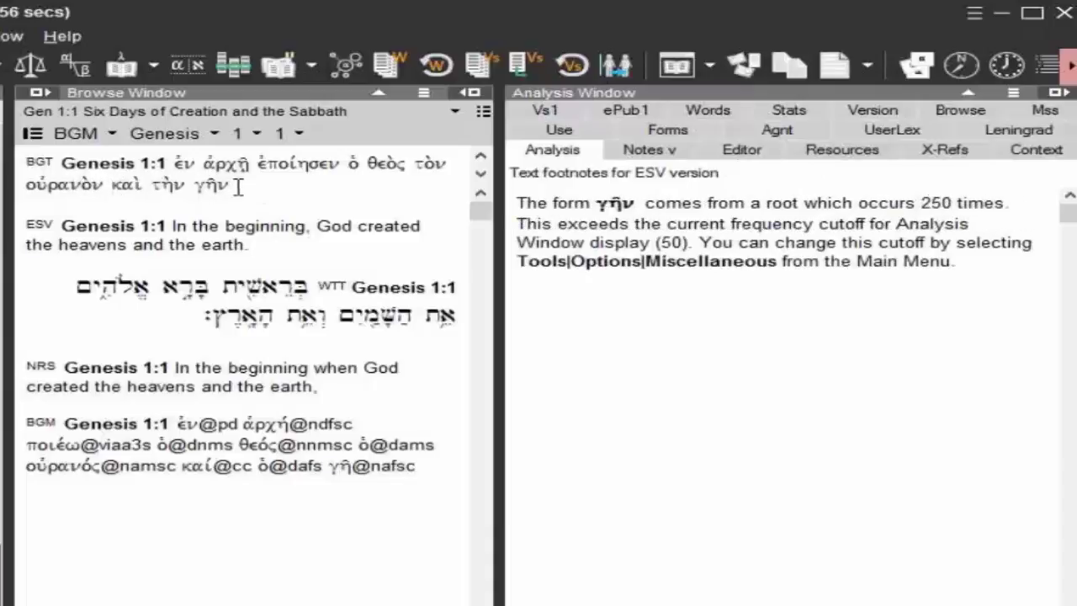
Step: Advance the Browse Window to Genesis 1:2 and examine how the frequency cutoff affects the analysis of its Greek words
{"action": "left_click", "coordinate": [480, 174]}
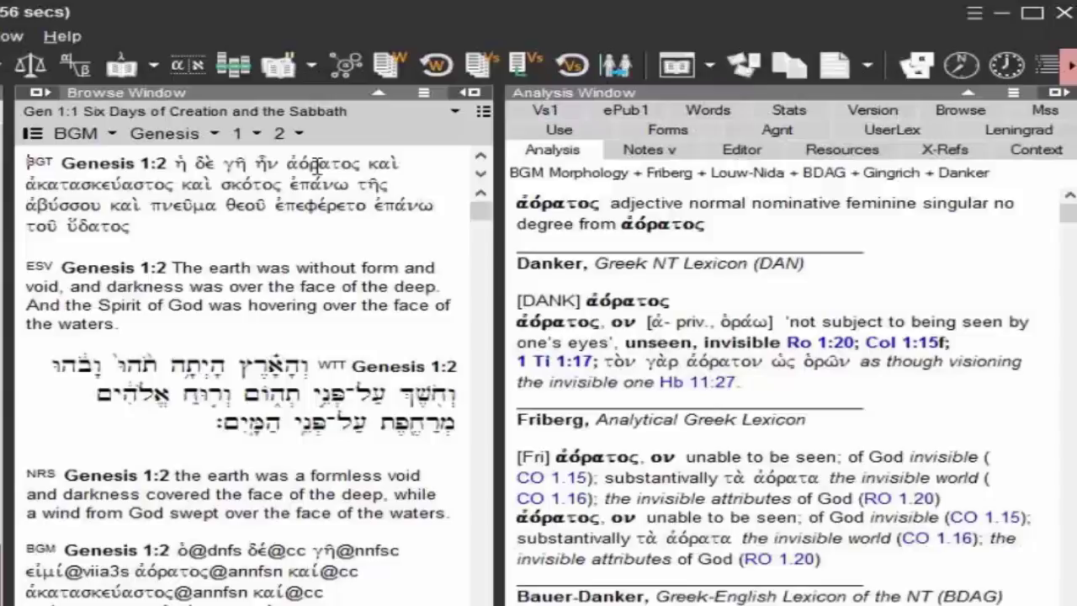
{"action": "mouse_move", "coordinate": [446, 171]}
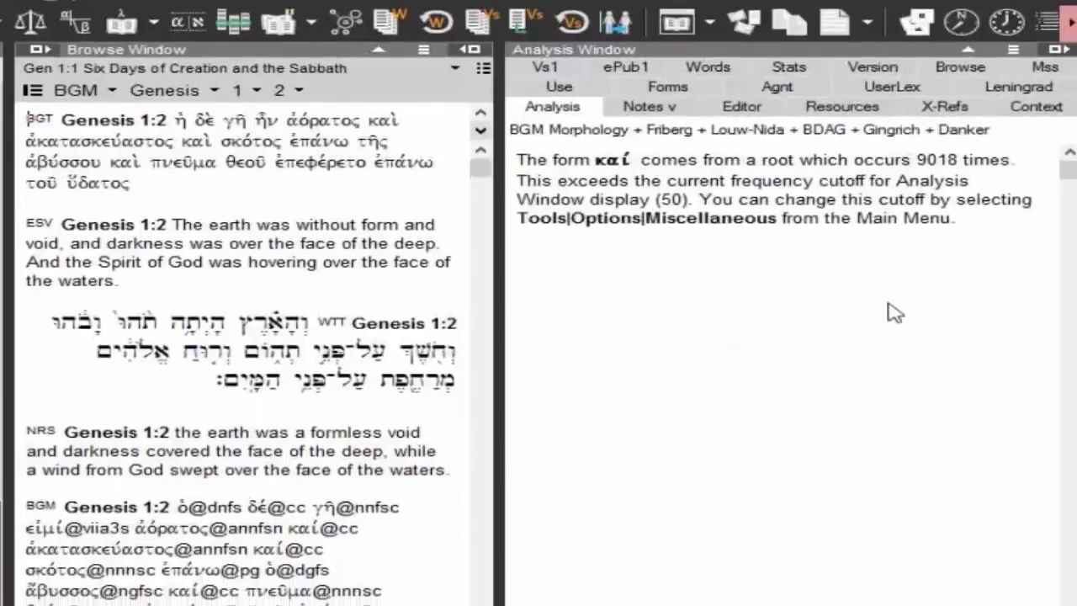
Step: Turn off the frequency filter for Greek and Hebrew in the Analysis Window and check its other display options
{"action": "right_click", "coordinate": [895, 312]}
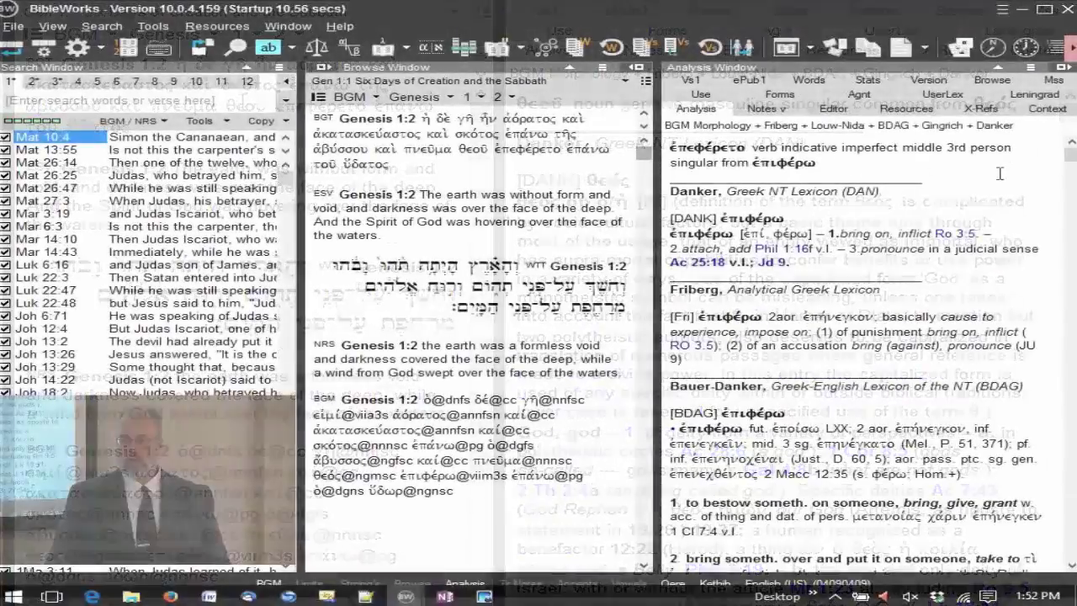
{"action": "right_click", "coordinate": [897, 168]}
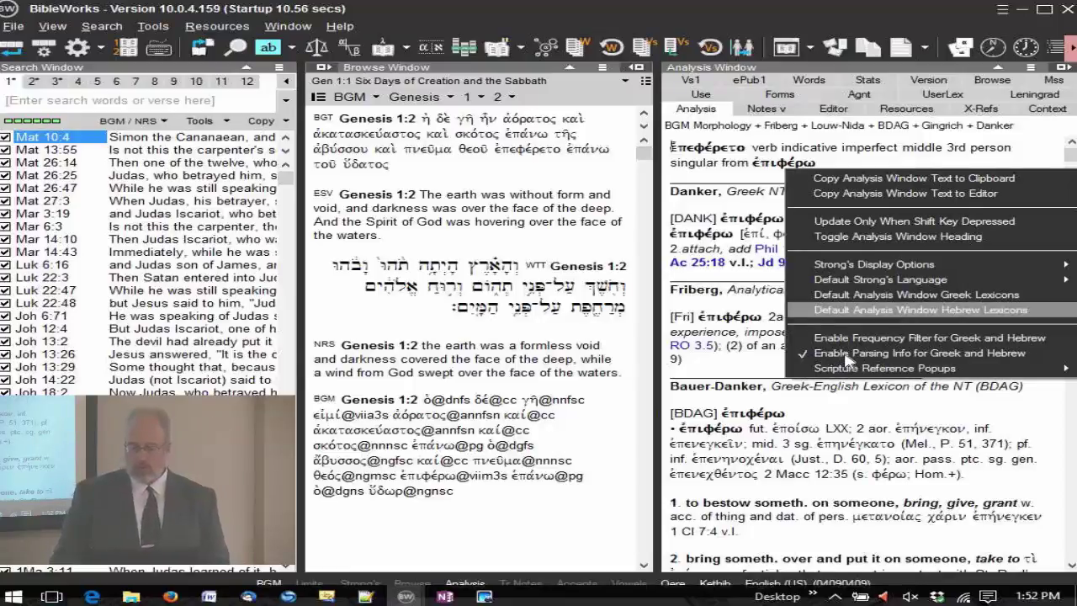
{"action": "left_click", "coordinate": [1044, 155]}
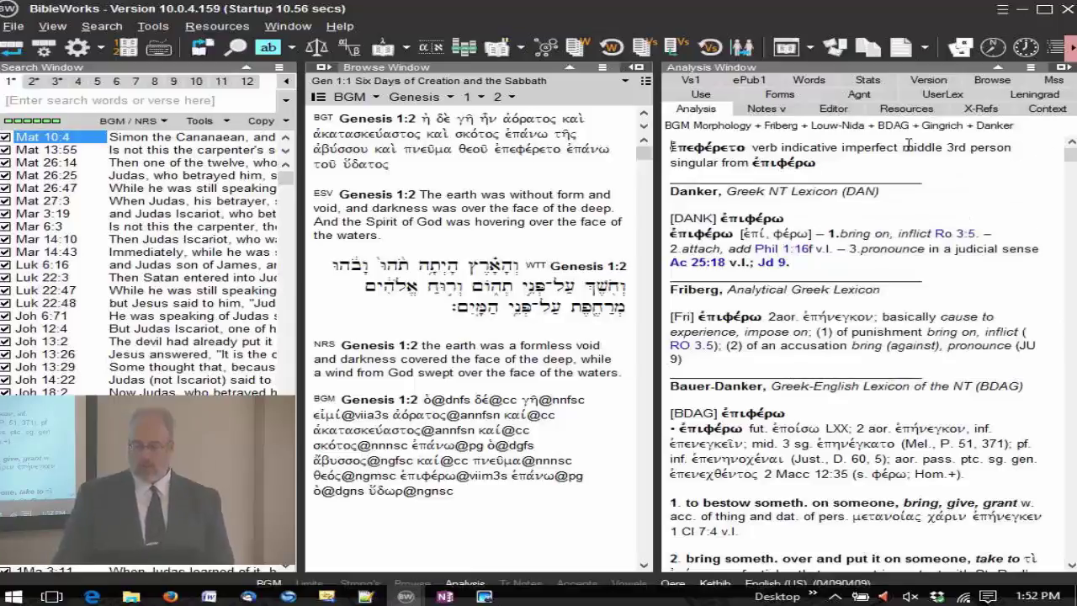
Step: Turn off parsing info for Greek and Hebrew in the Analysis Window and check the analysis of Greek words in Genesis 1:2
{"action": "right_click", "coordinate": [860, 167]}
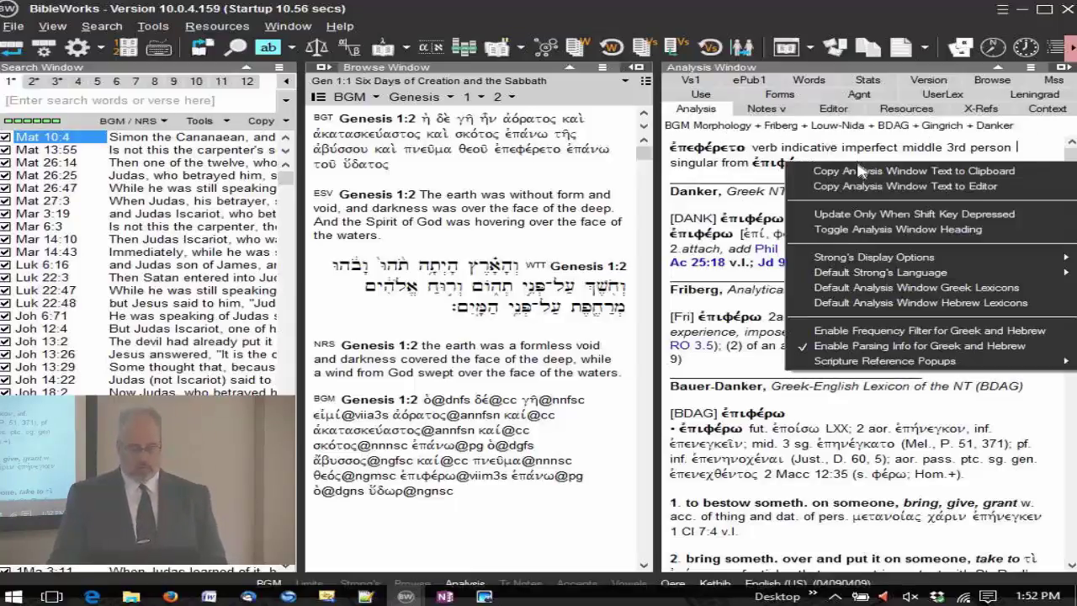
{"action": "left_click", "coordinate": [852, 346]}
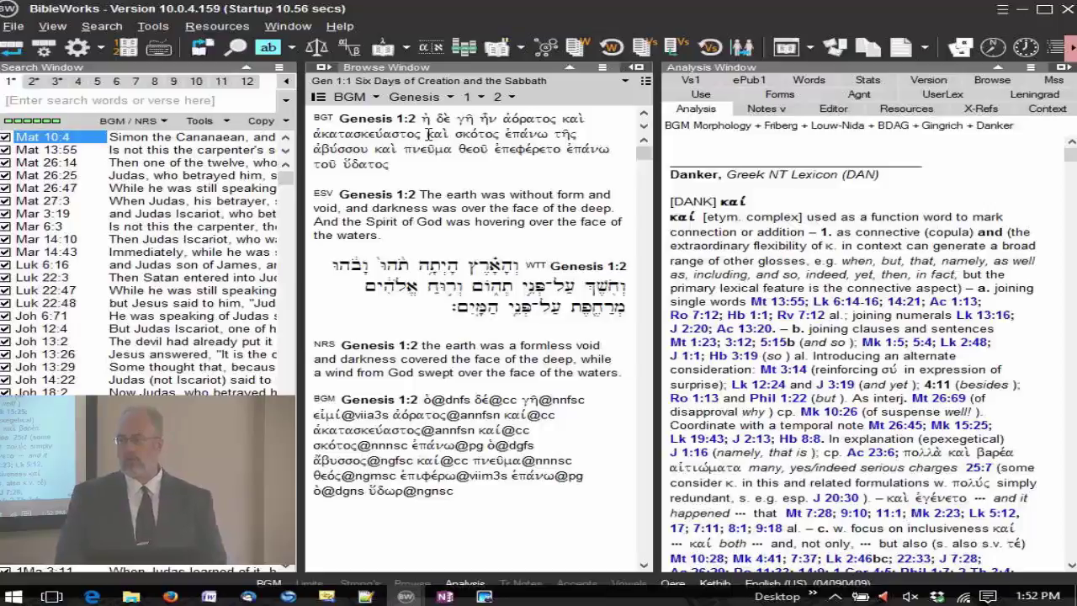
{"action": "mouse_move", "coordinate": [421, 149]}
Step: Turn parsing info for Greek and Hebrew back on in the Analysis Window
{"action": "right_click", "coordinate": [951, 185]}
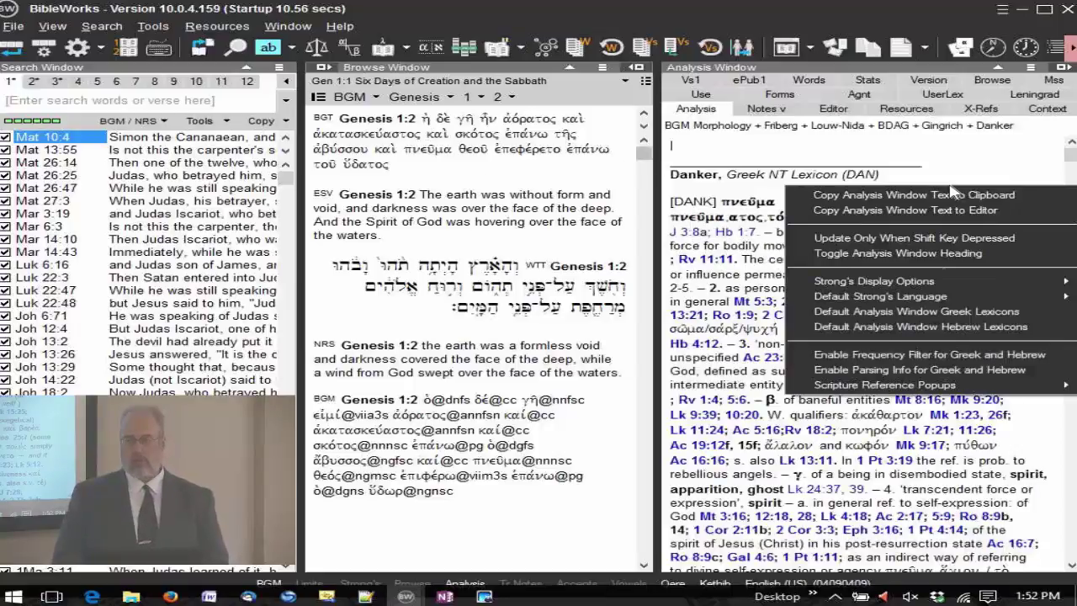
{"action": "left_click", "coordinate": [875, 371]}
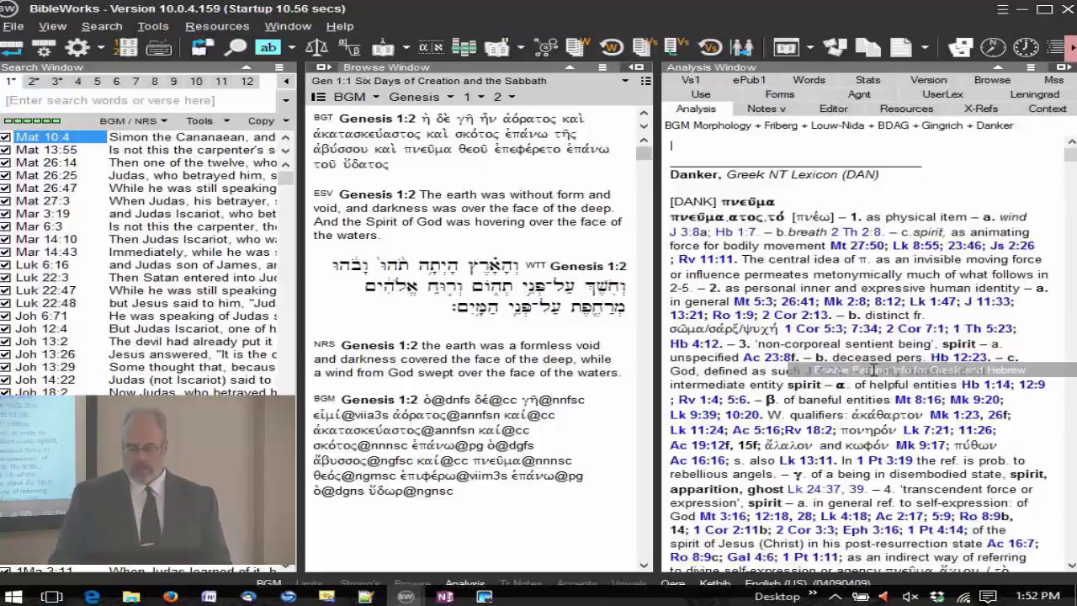